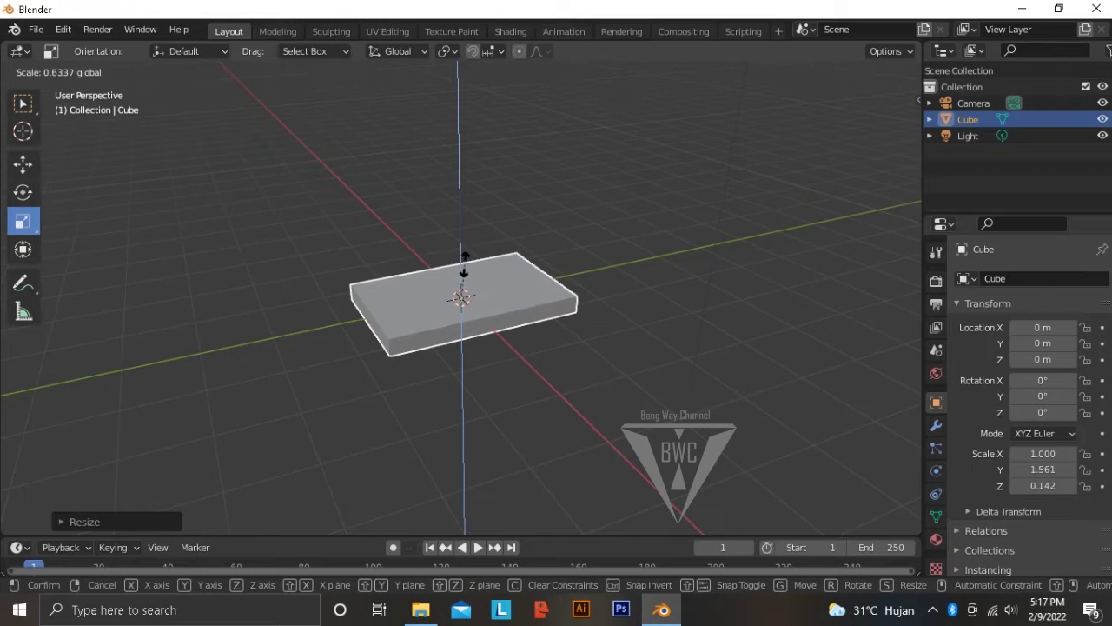
Flatten the cube along Z to a scale of about 0.101 and switch it to Edit Mode
click(464, 265)
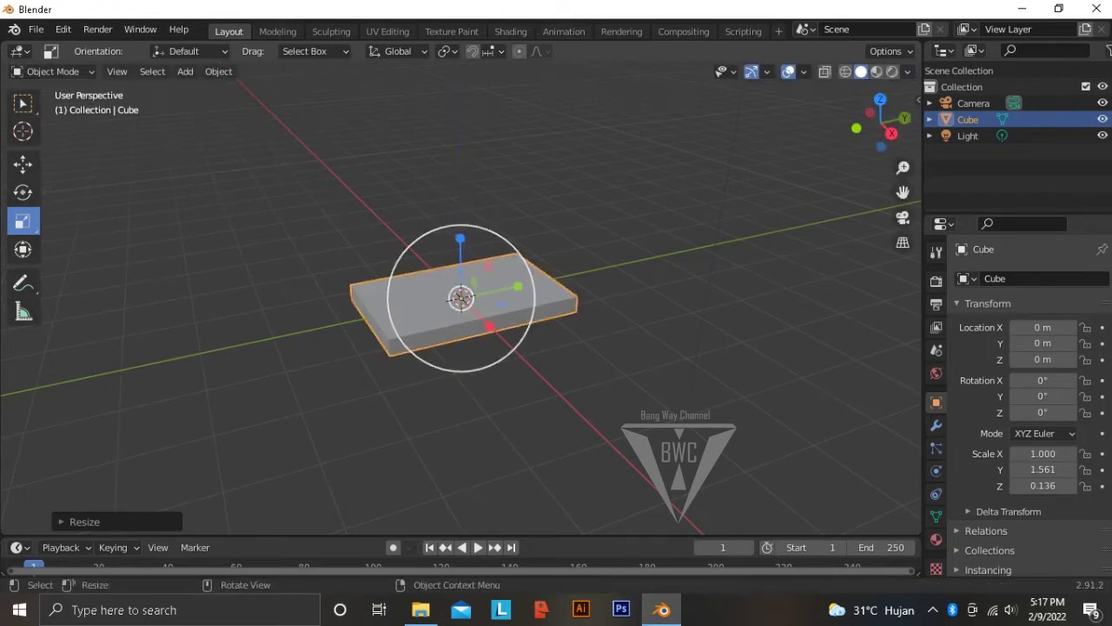
drag(461, 239, 461, 252)
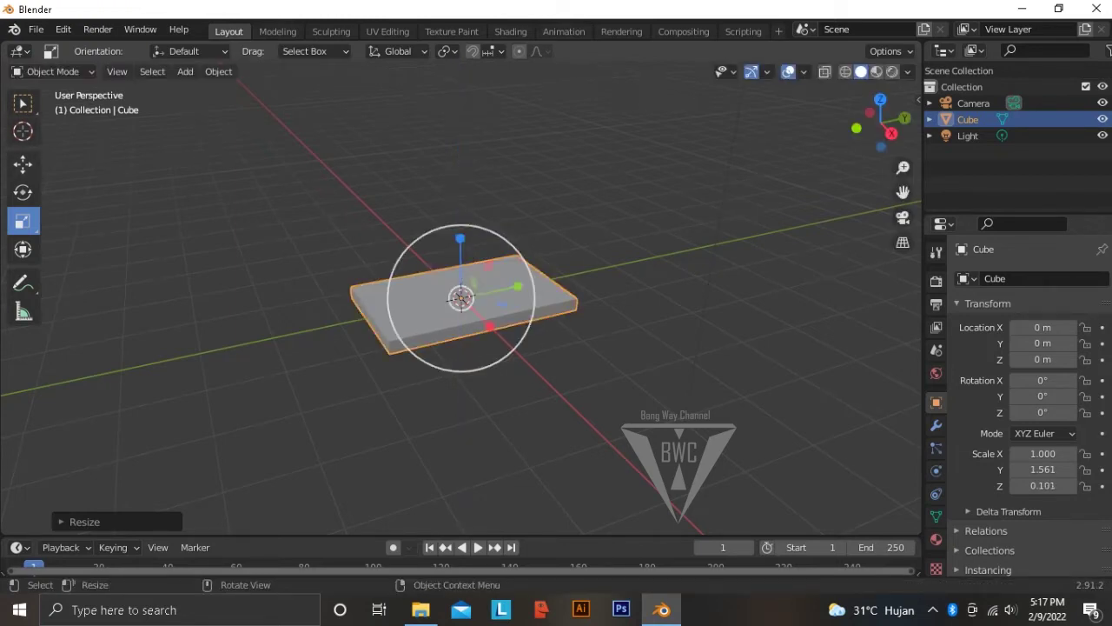
click(52, 72)
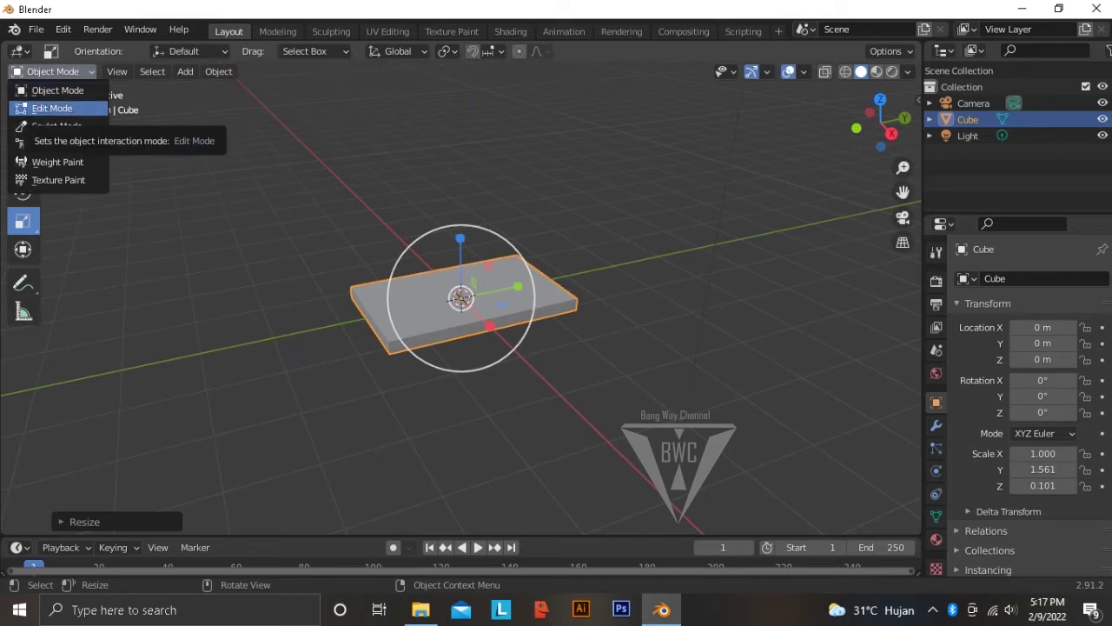
click(52, 108)
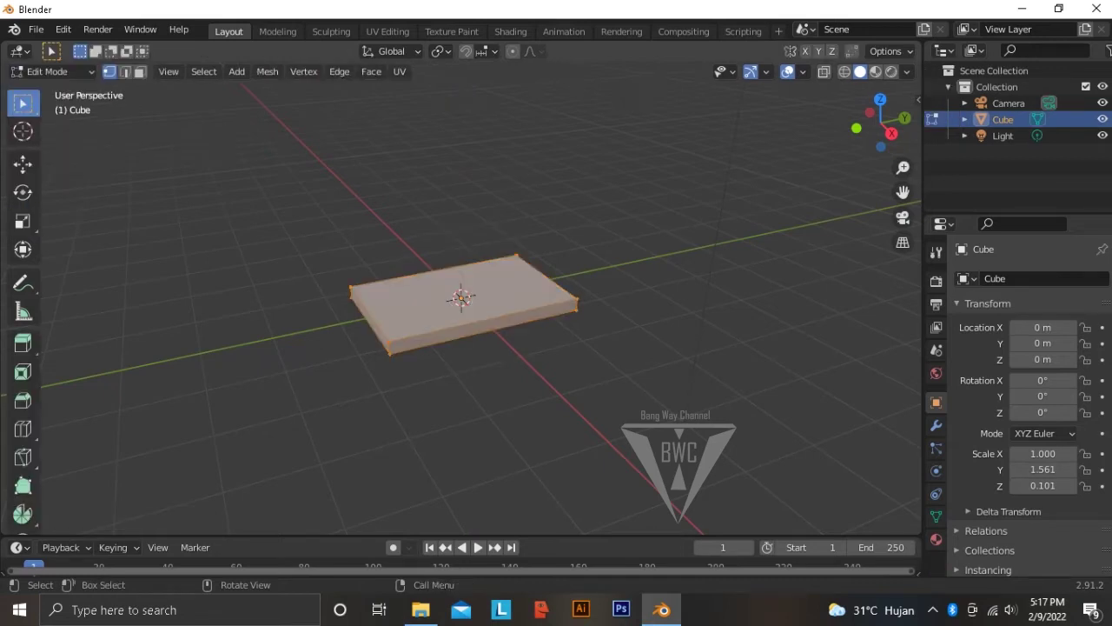
Enable the Screencast Keys display and clear the mesh selection
key(n)
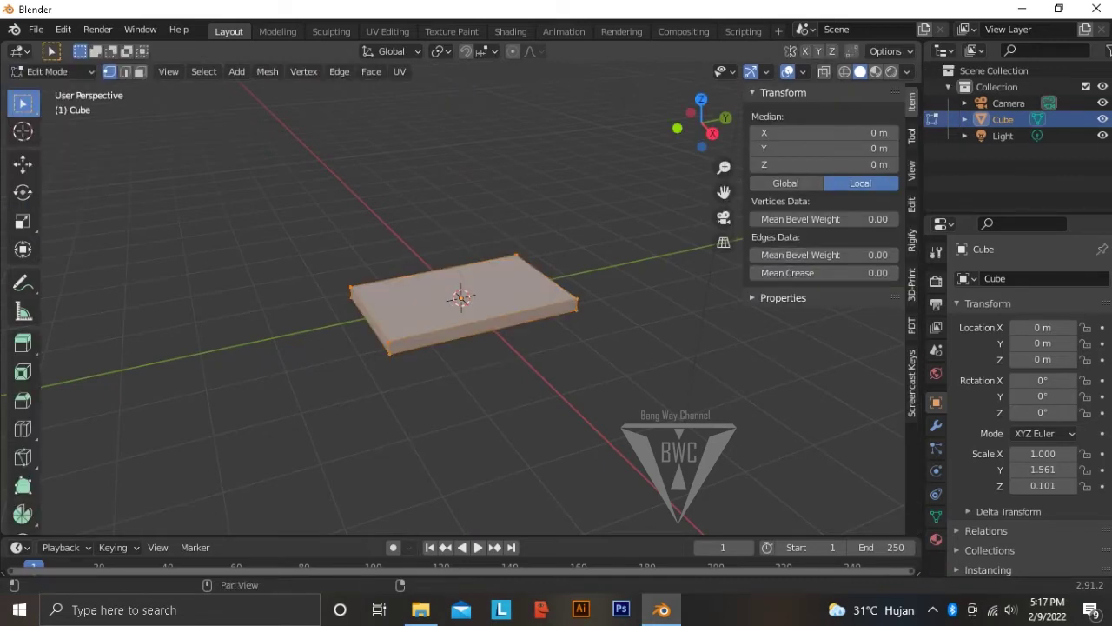
click(912, 383)
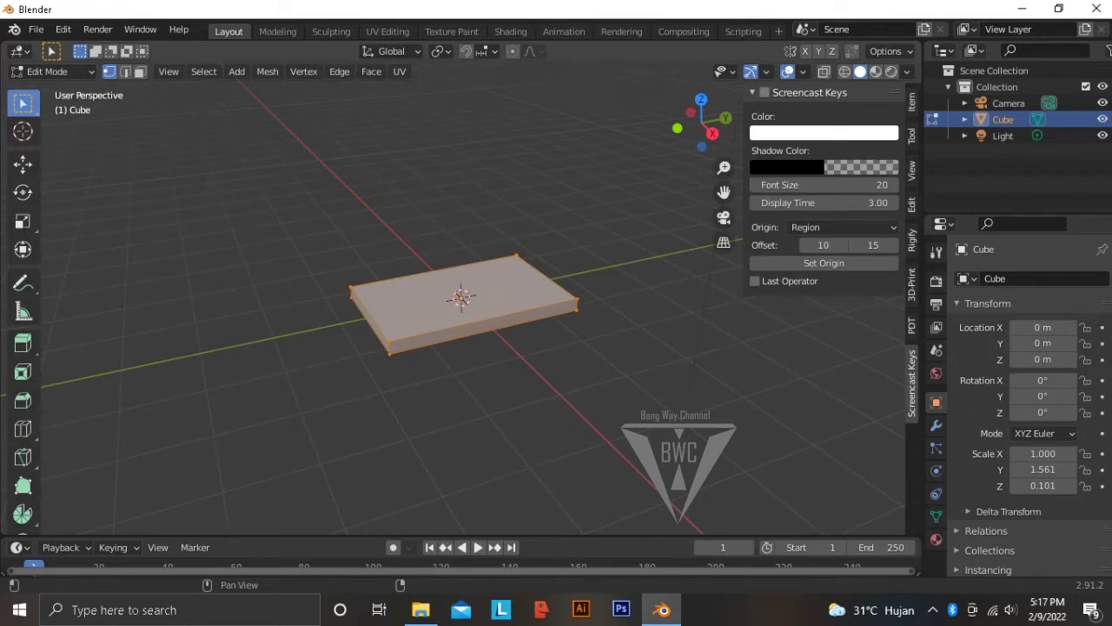
click(609, 200)
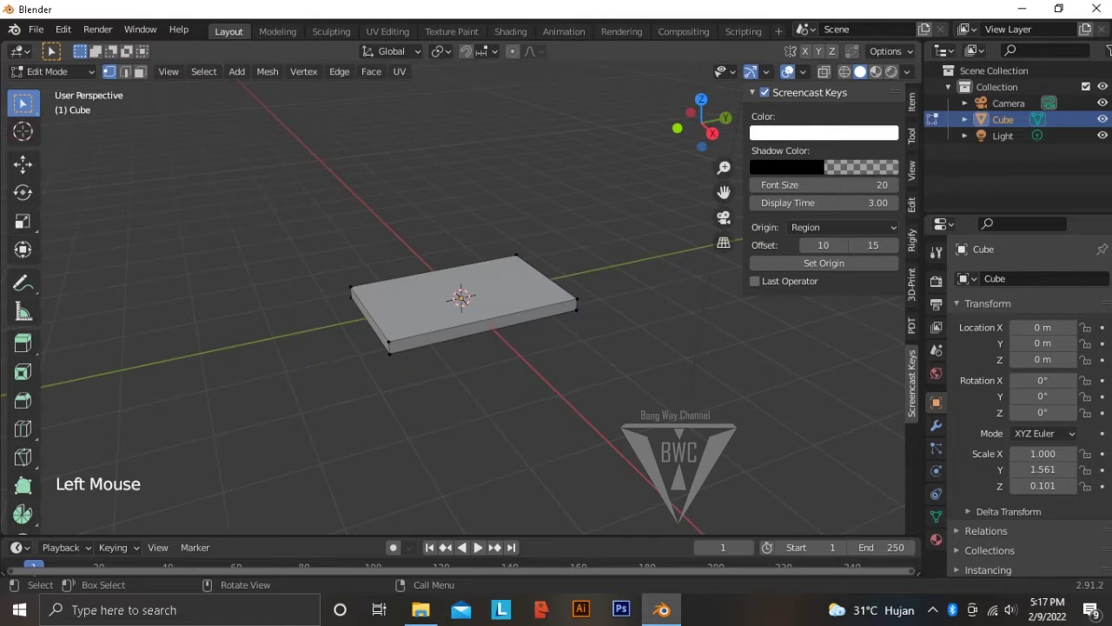
key(n)
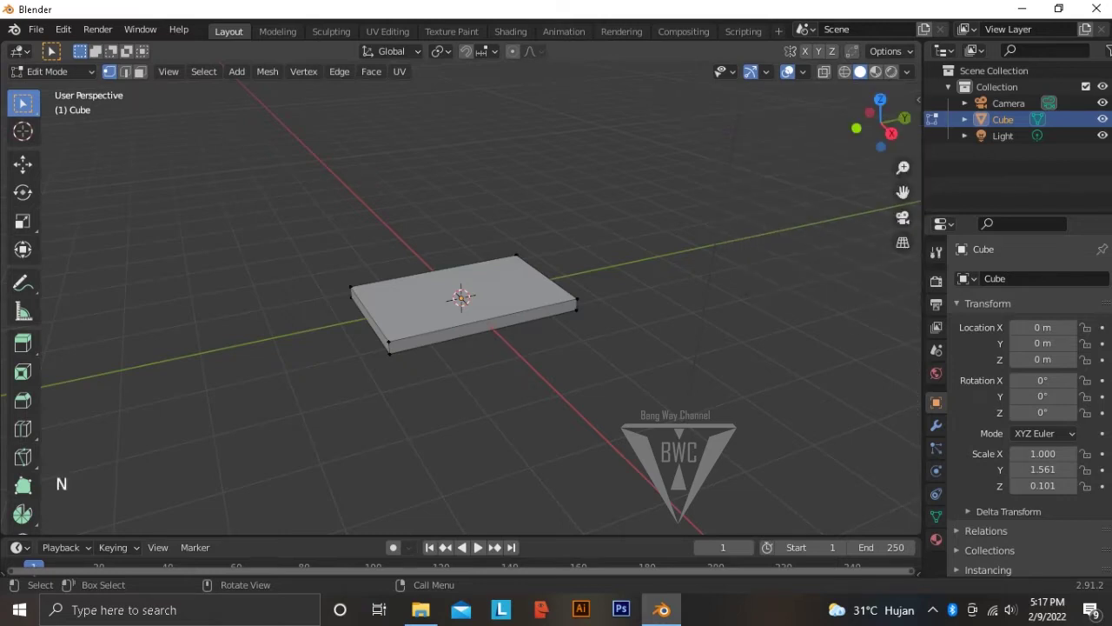
Add a loop cut across the slab's width and slide it close to the -Y short end, at a factor of about 0.82
scroll(460, 295, up, 2)
middle_drag(461, 295, 513, 300)
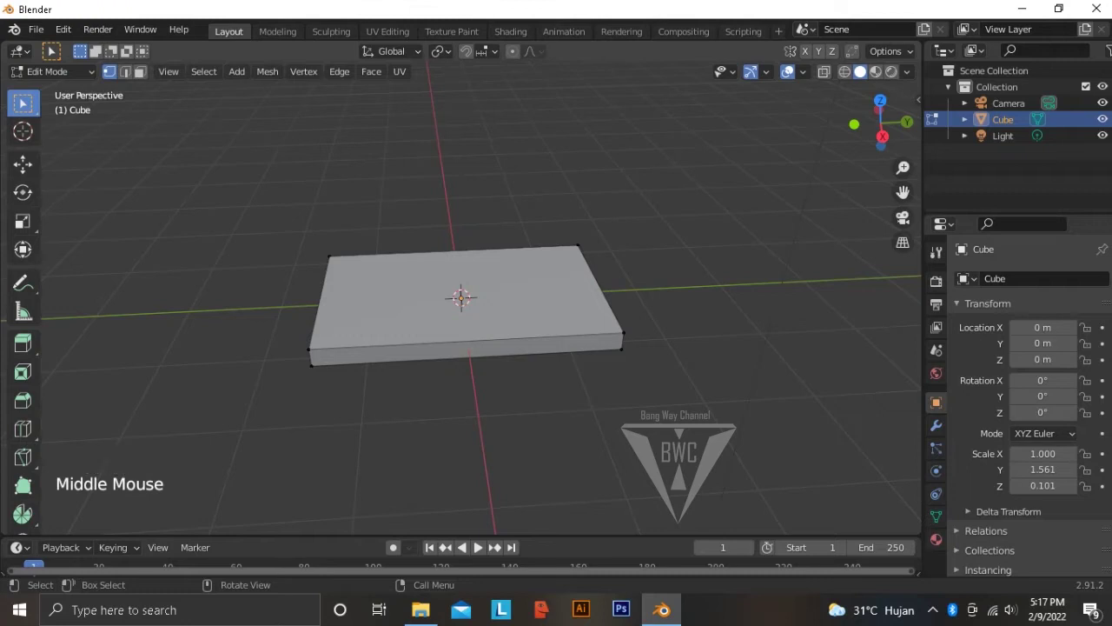
click(50, 71)
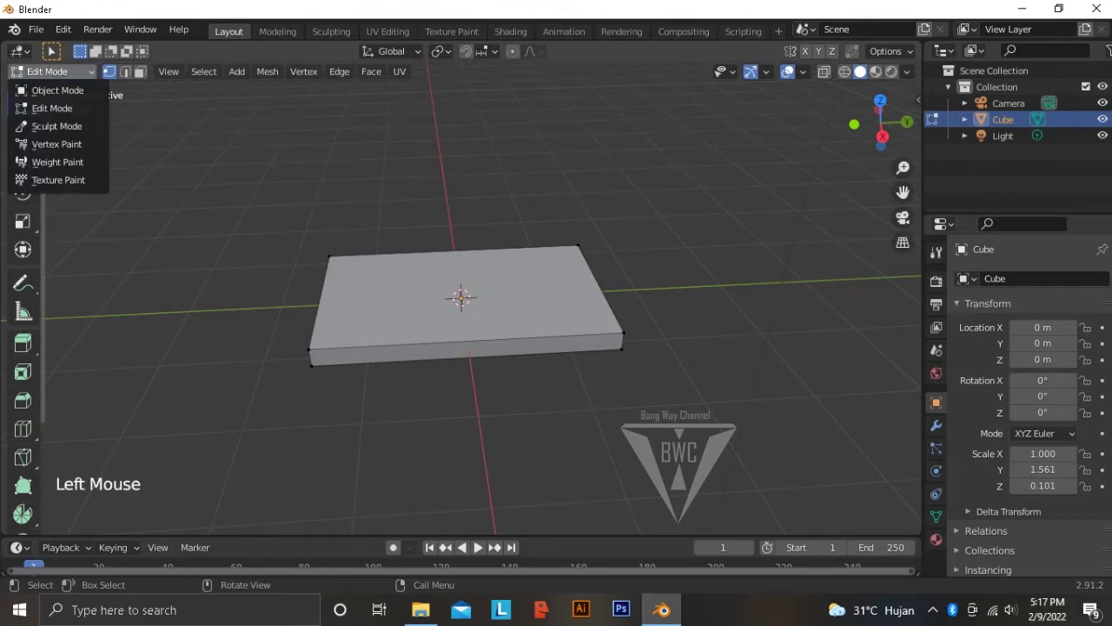
click(52, 108)
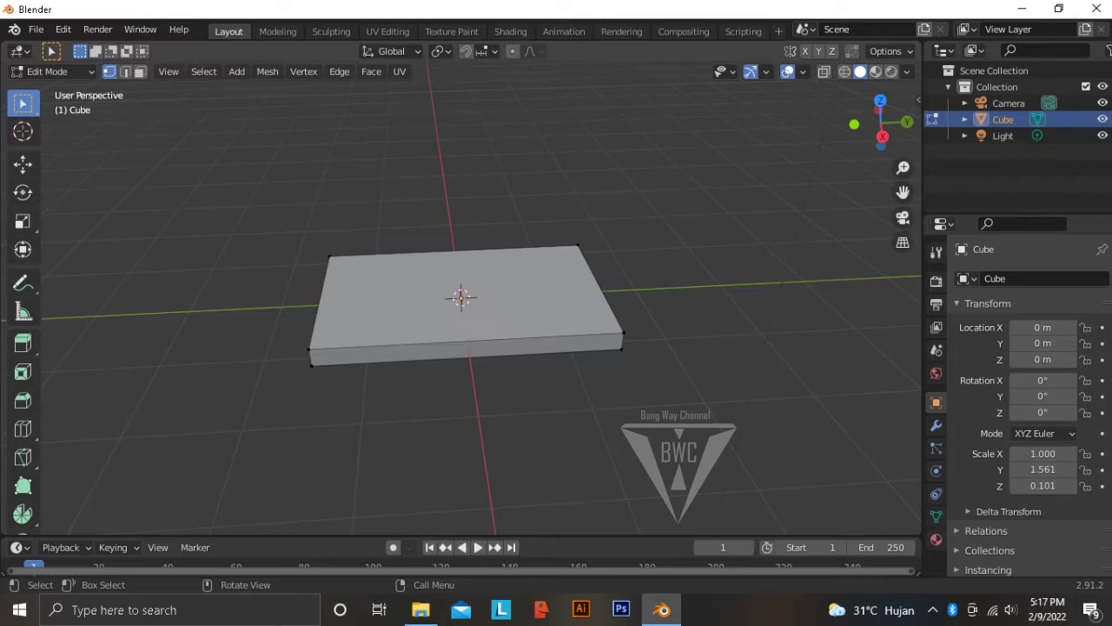
key(ctrl)
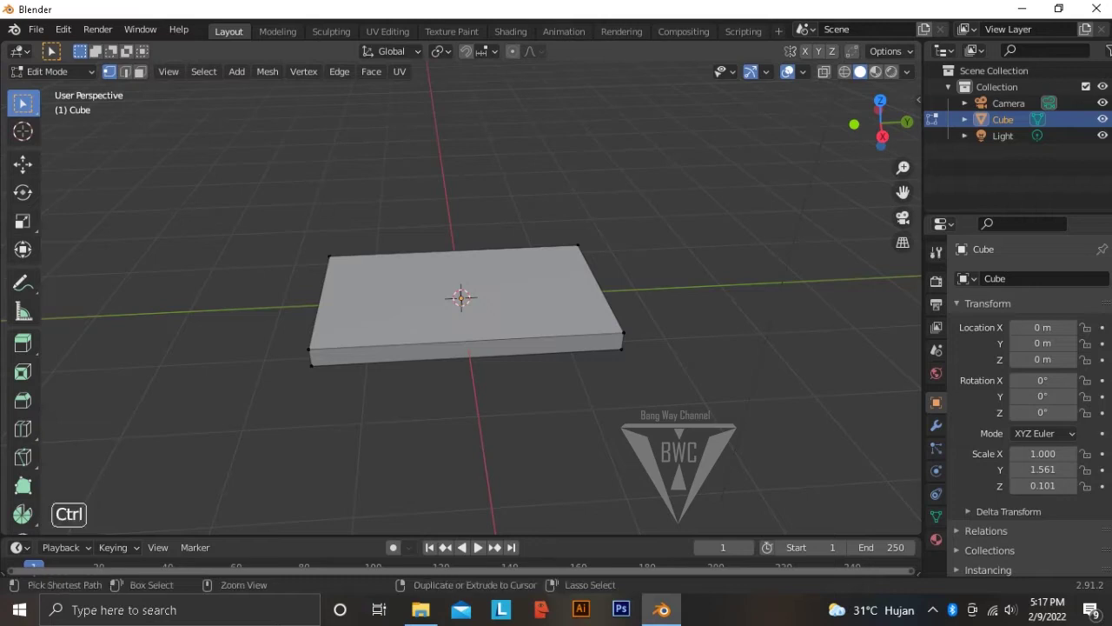
key(ctrl+r)
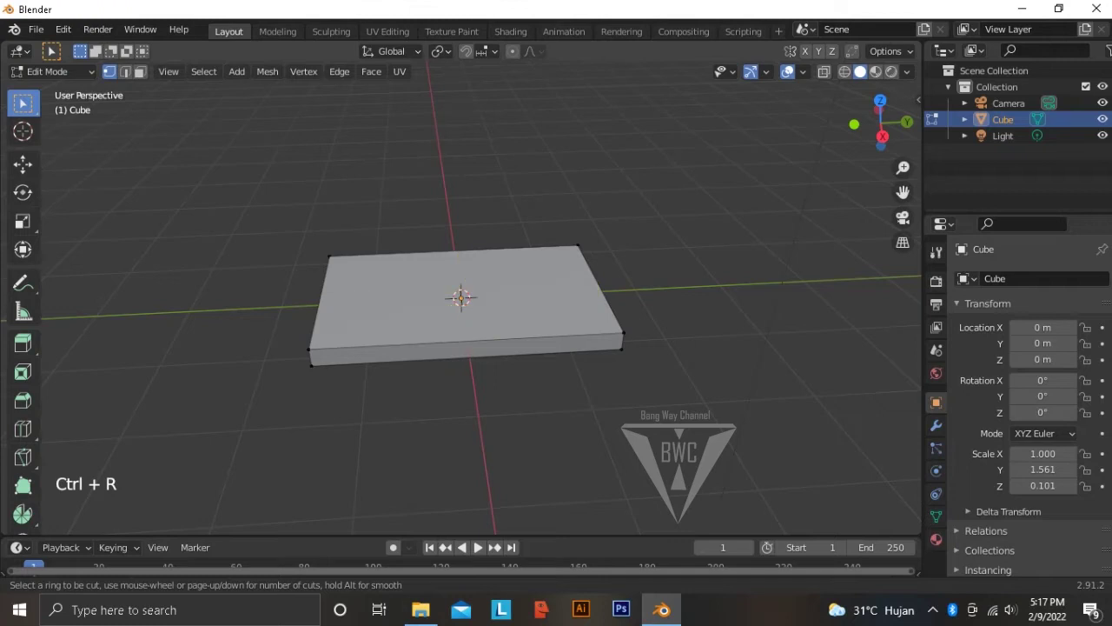
click(424, 269)
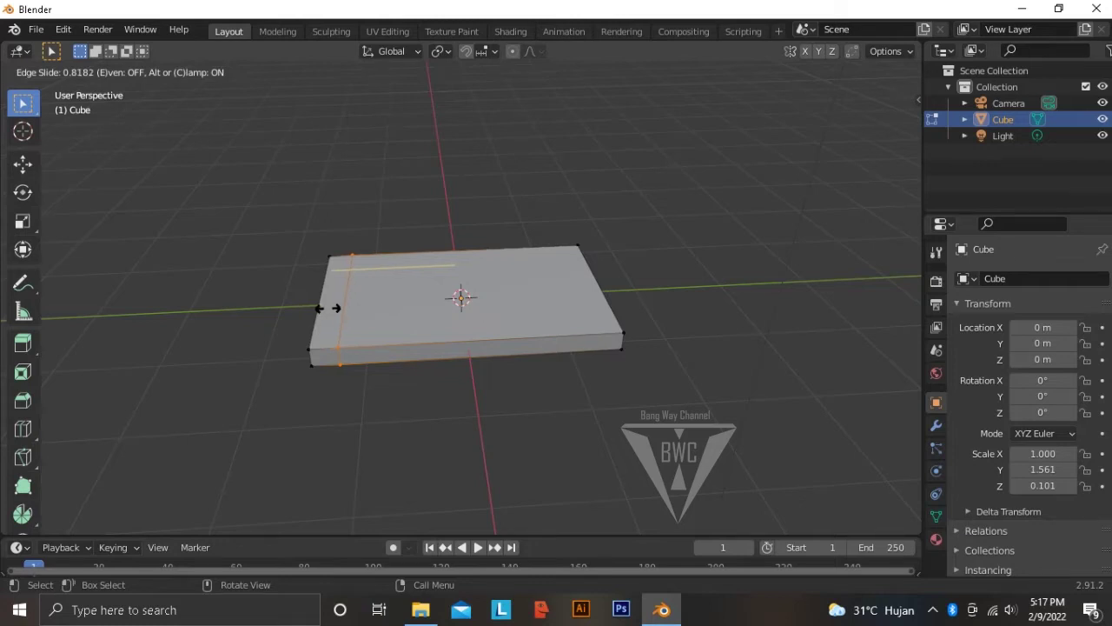
click(328, 308)
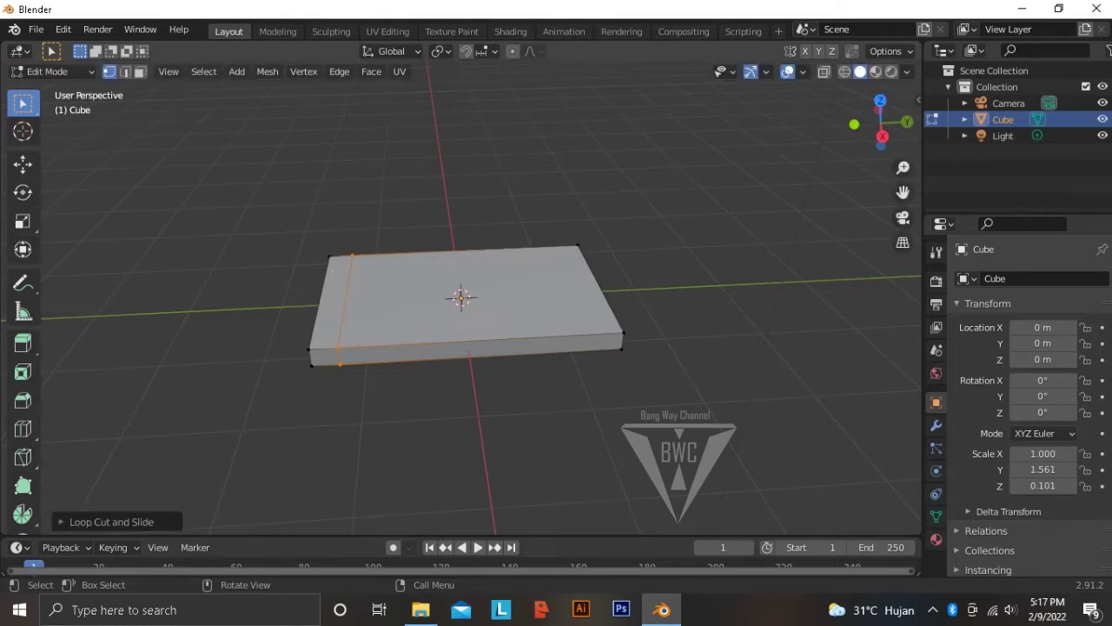
Add a second loop cut across the slab's width and slide it close to the +Y short end
key(ctrl)
key(ctrl+r)
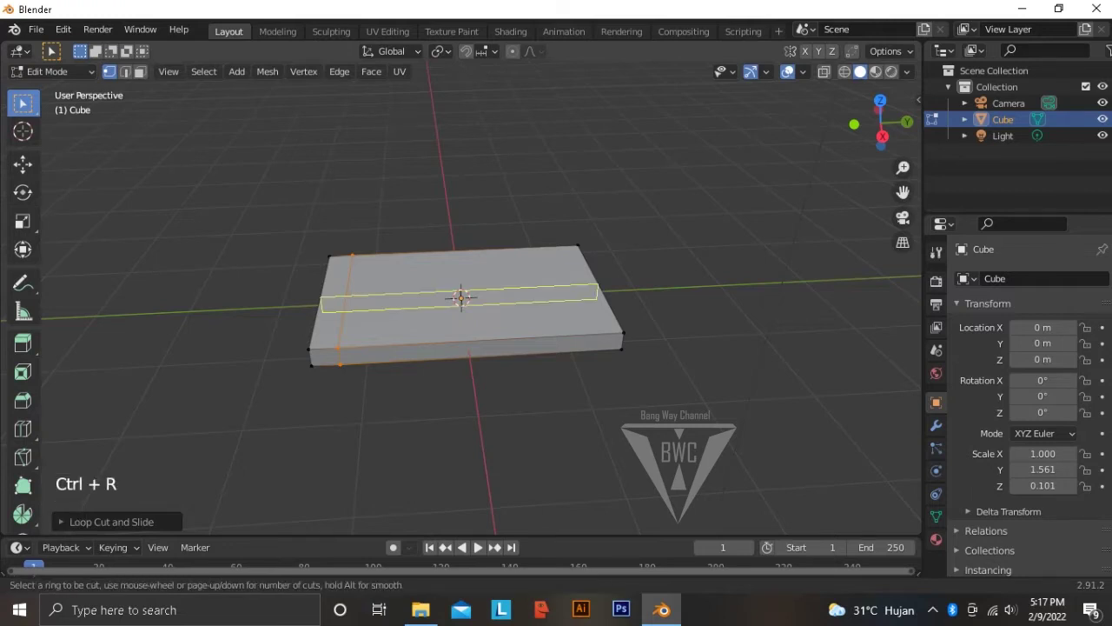
click(472, 254)
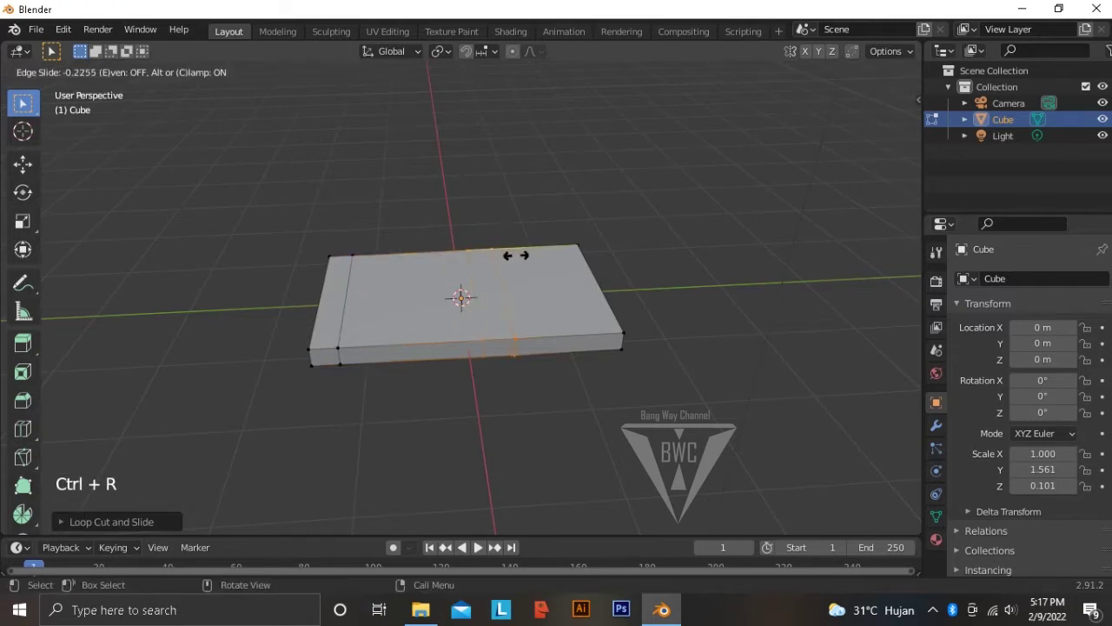
click(570, 258)
Try a lengthwise loop cut on the slab's -X side at a slide factor of about 0.42, and undo it
middle_drag(569, 258, 566, 282)
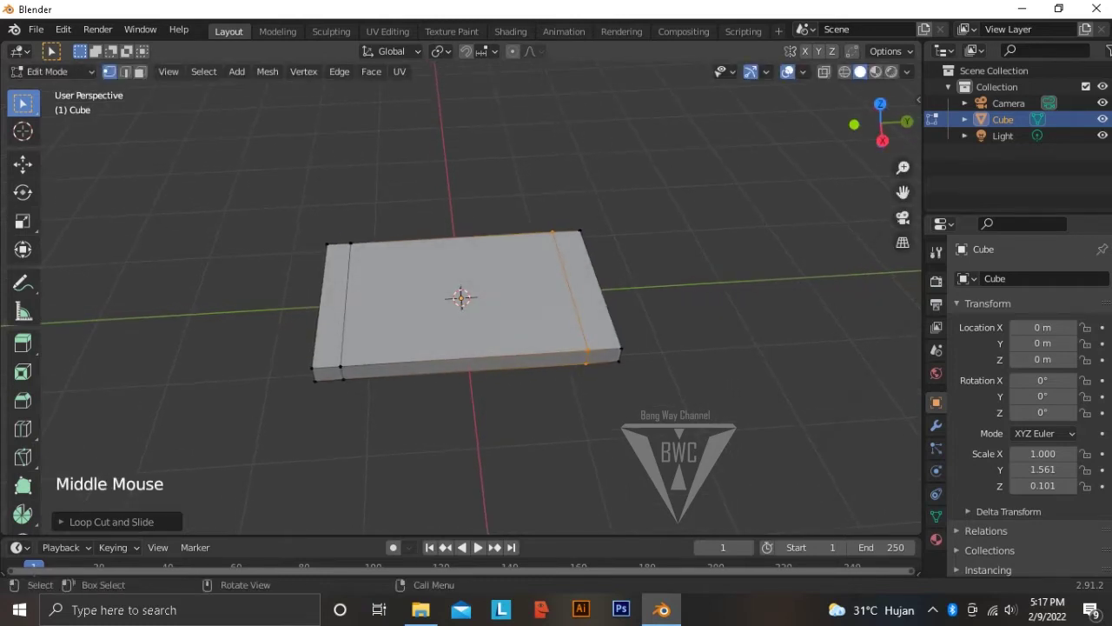
key(ctrl+r)
click(569, 280)
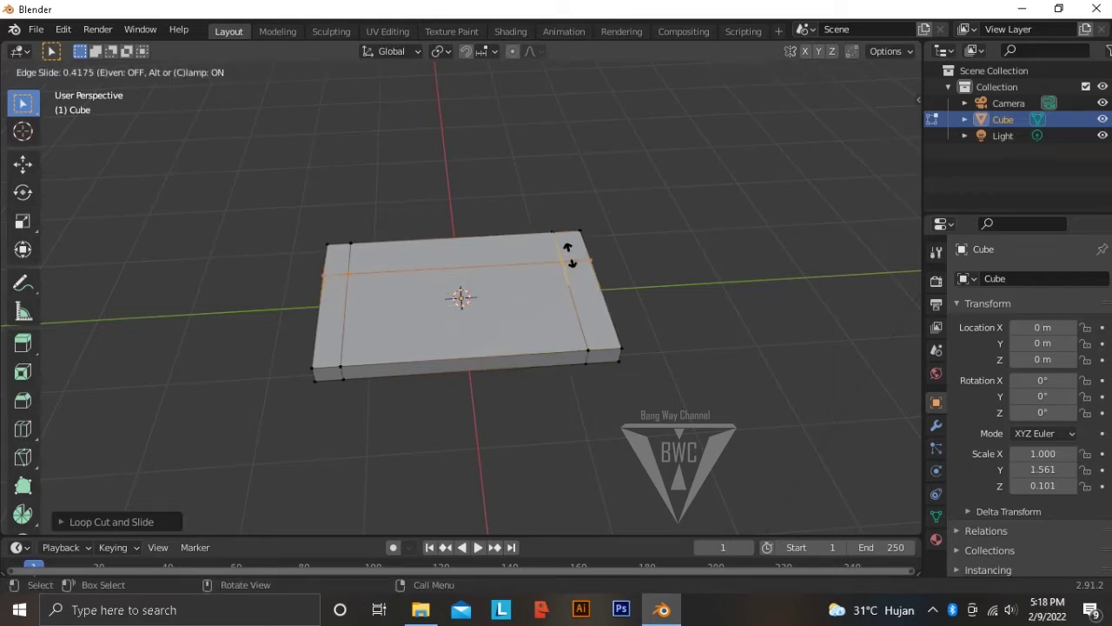
click(570, 255)
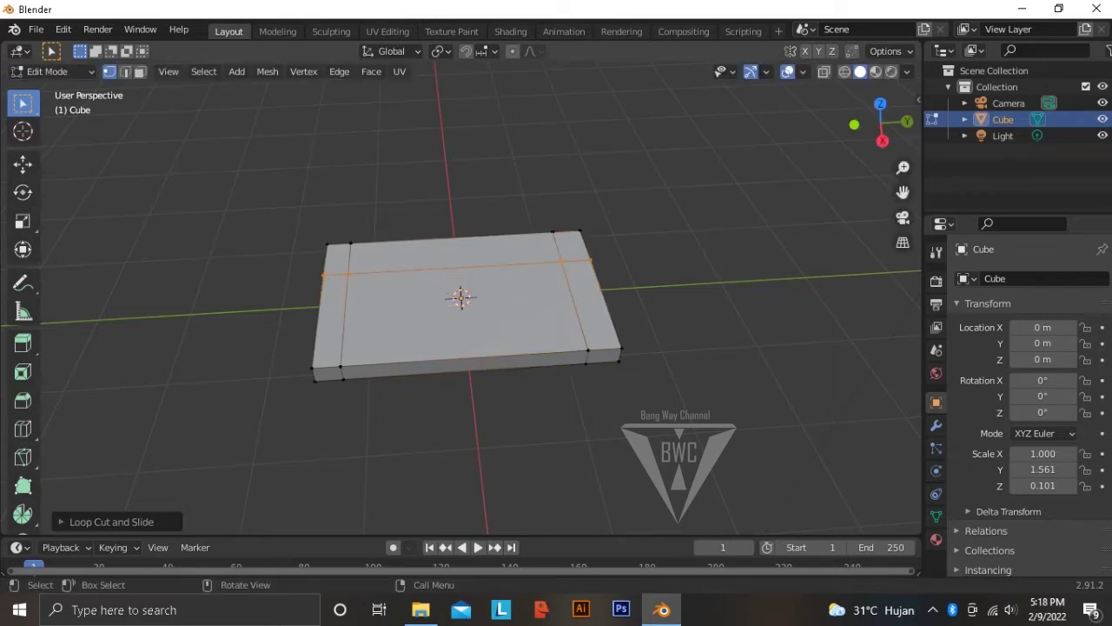
middle_drag(570, 255, 813, 259)
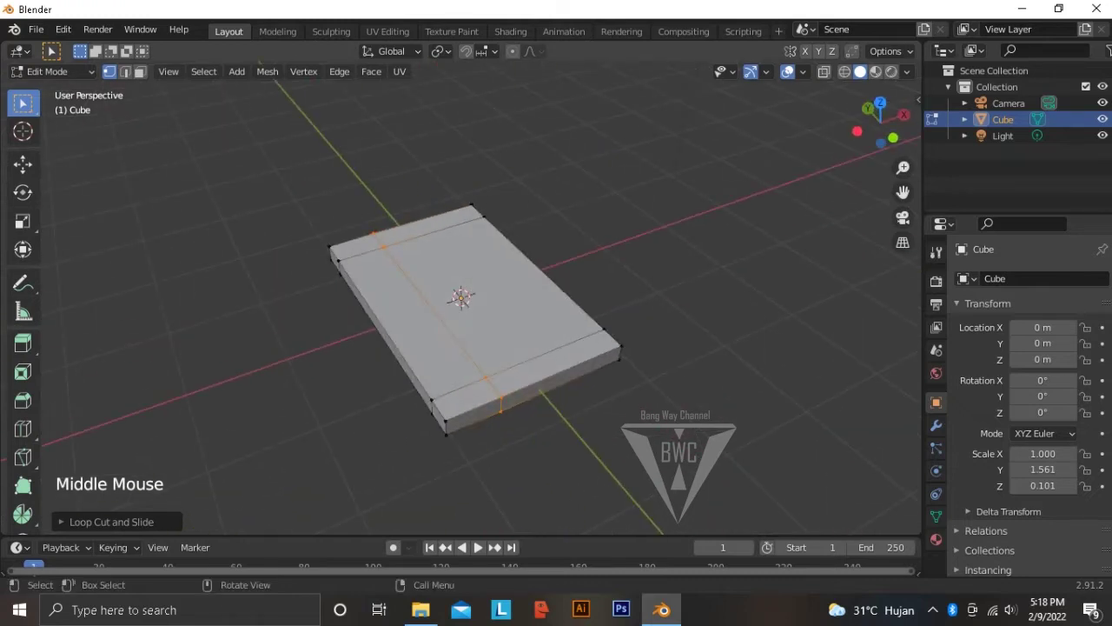
key(ctrl+z)
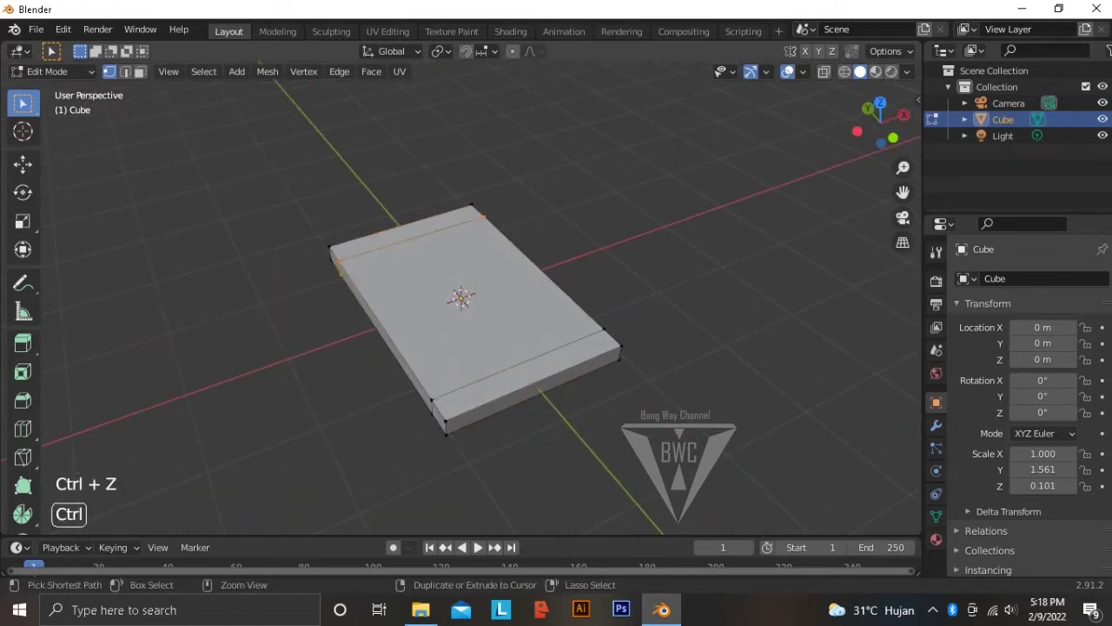
Add two lengthwise loop cuts, one near each long edge of the slab, with slide factors of about 0.6 in opposite directions
key(ctrl+r)
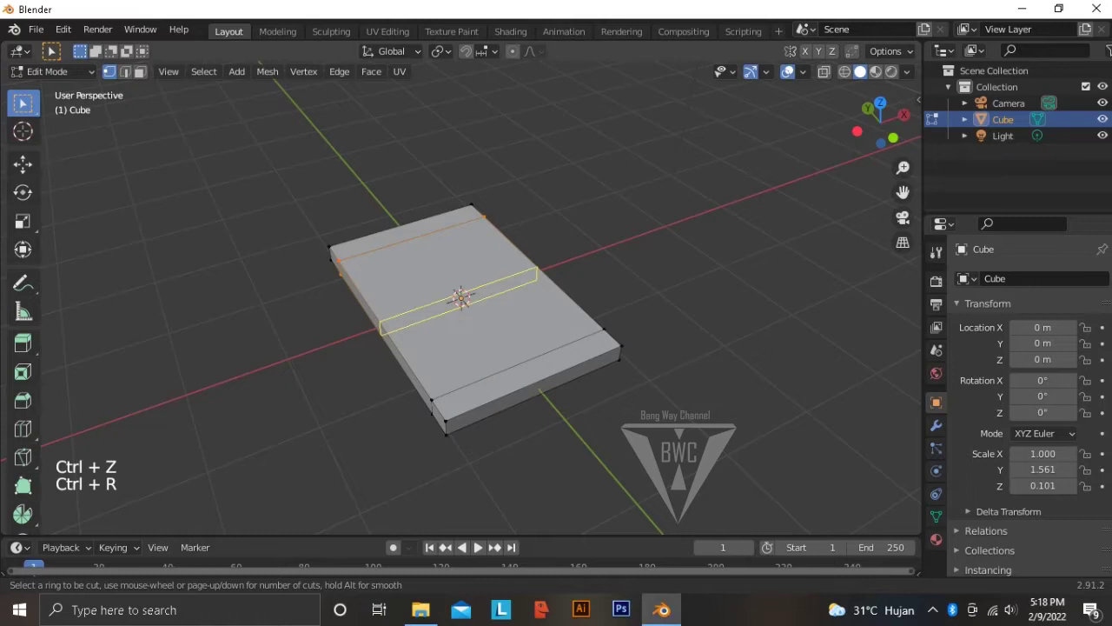
click(442, 252)
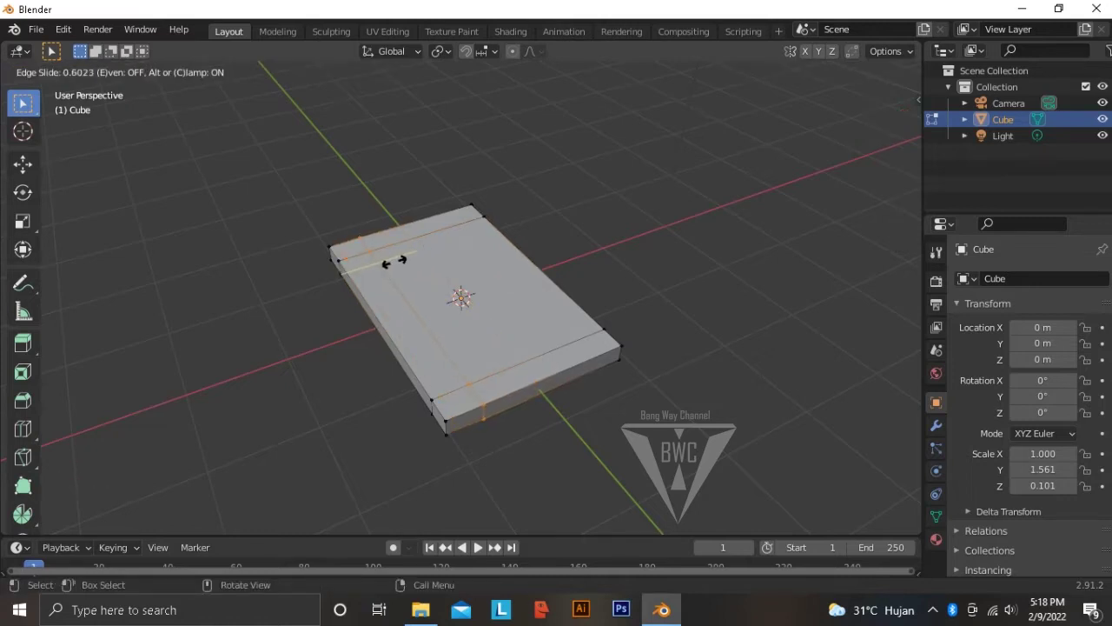
click(385, 263)
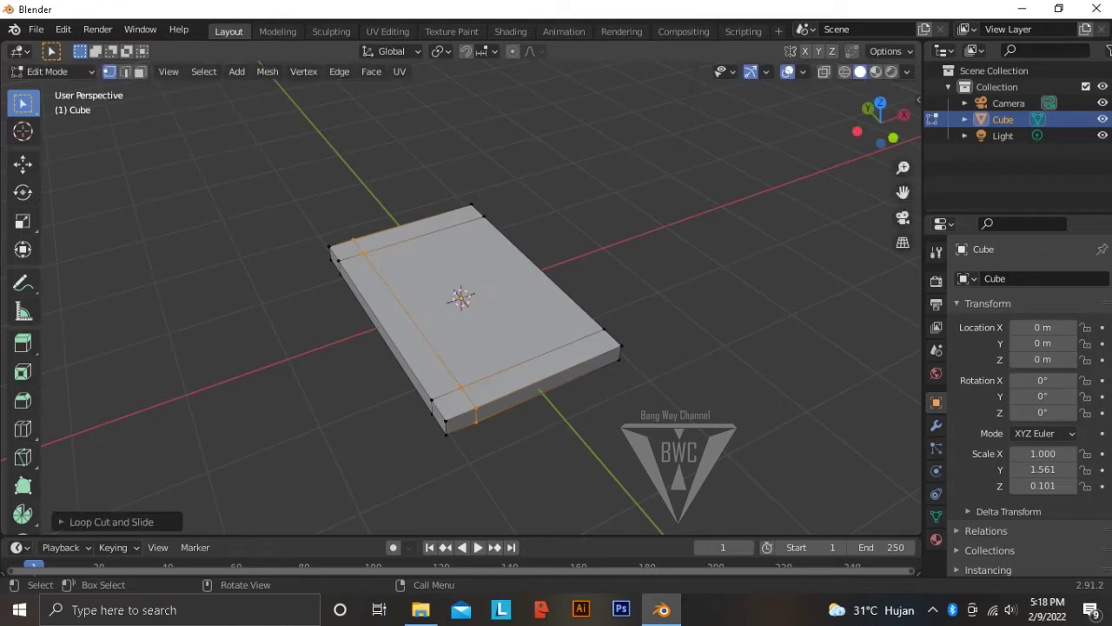
key(ctrl+r)
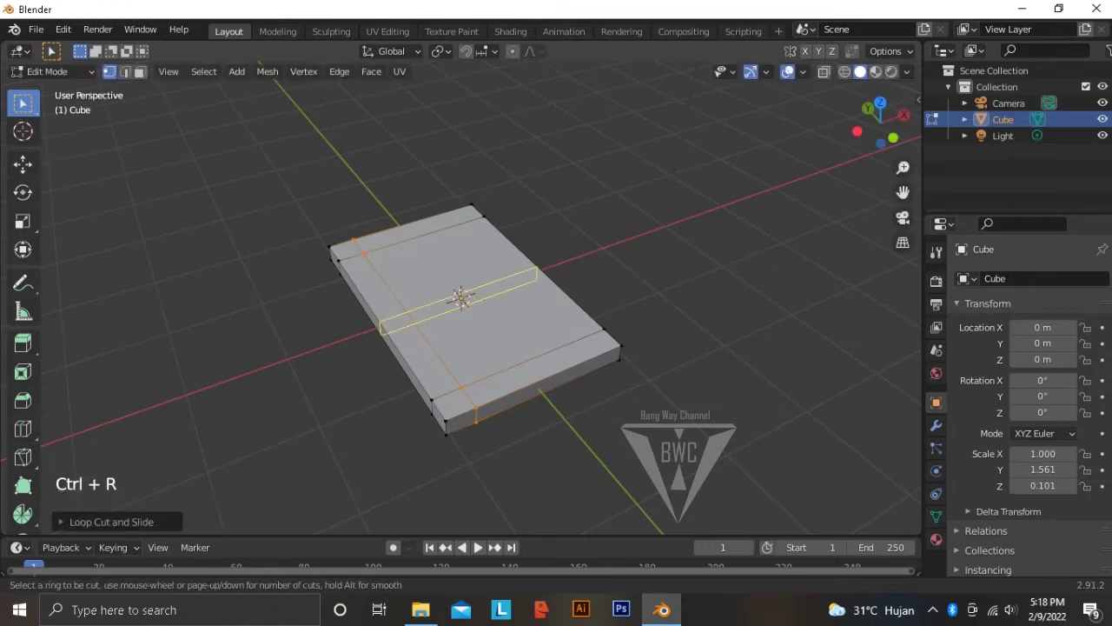
click(417, 242)
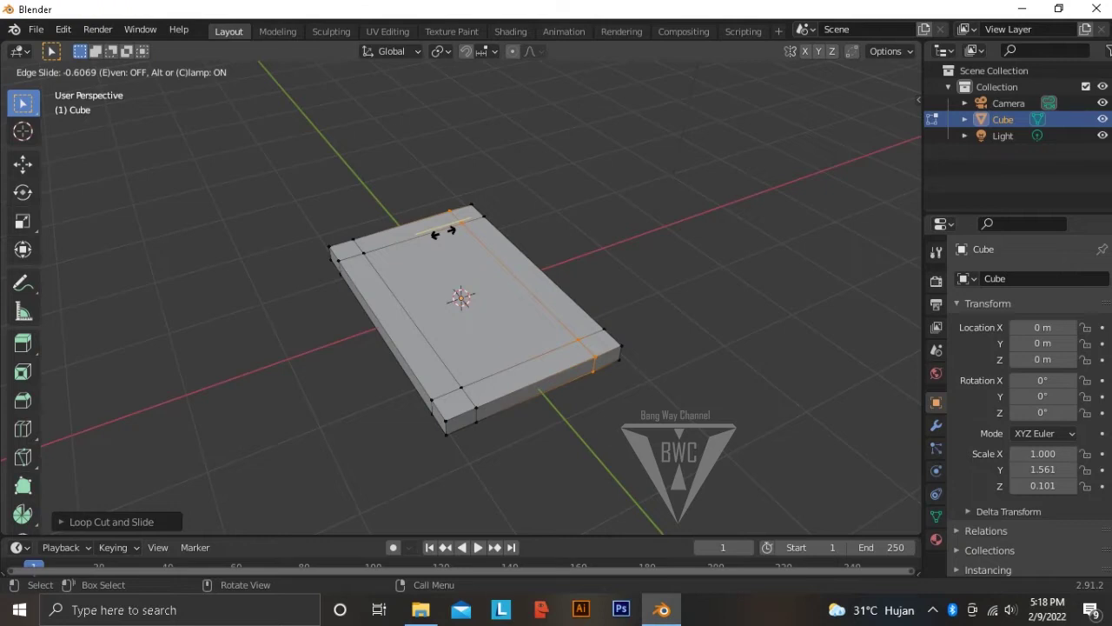
click(443, 232)
Select the four corner faces on the slab's underside and extrude them downward about 1.56 m as table legs
middle_drag(443, 232, 230, 97)
click(140, 72)
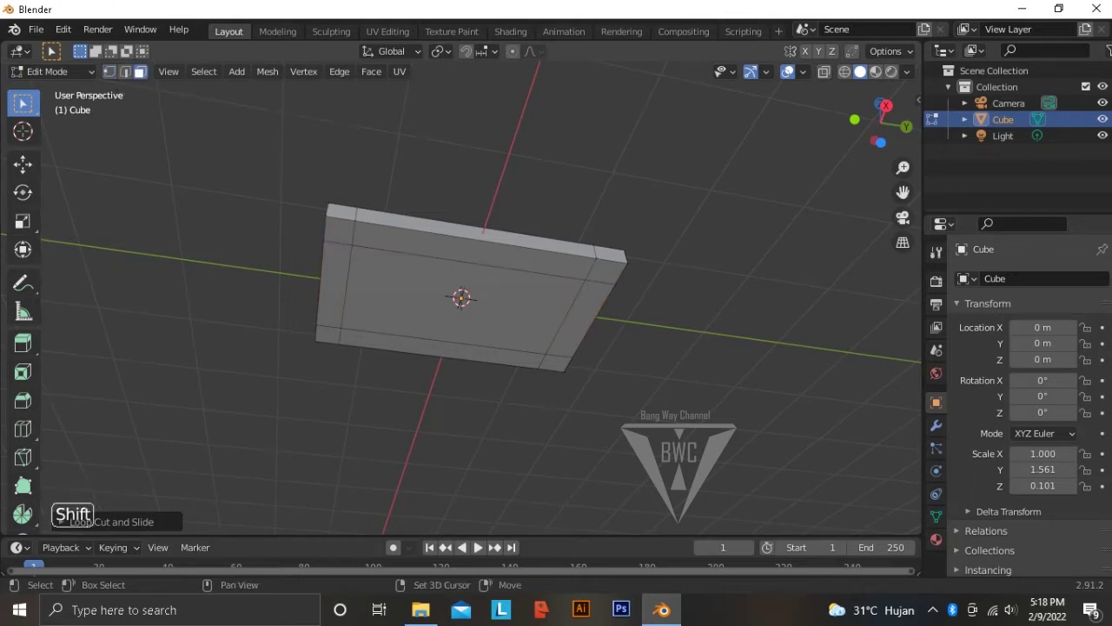
shift+click(339, 230)
shift+click(327, 335)
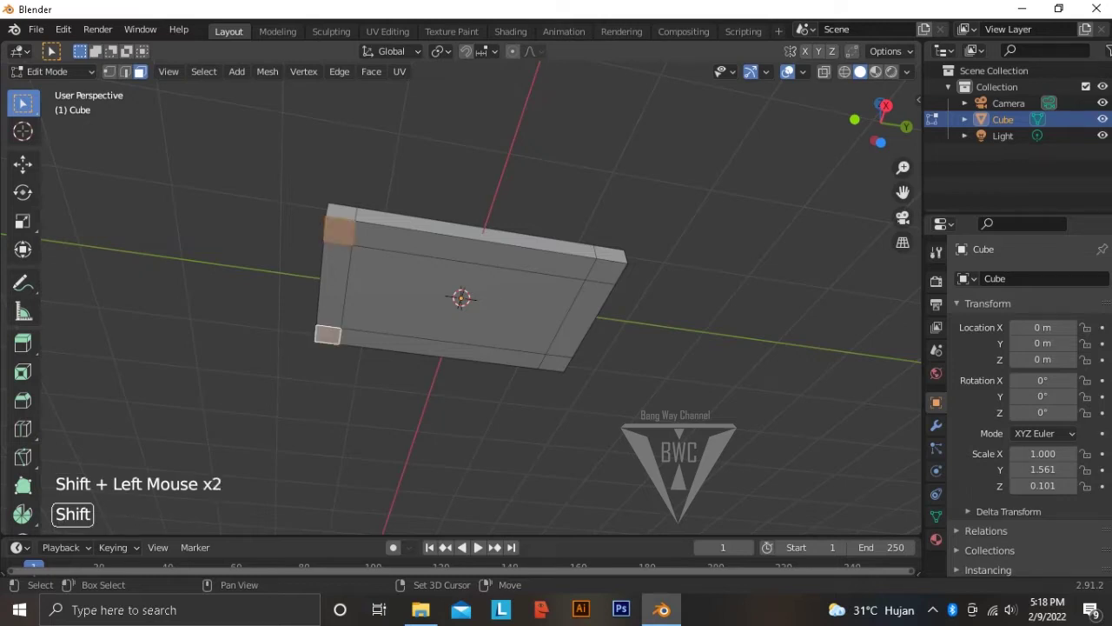
shift+click(606, 270)
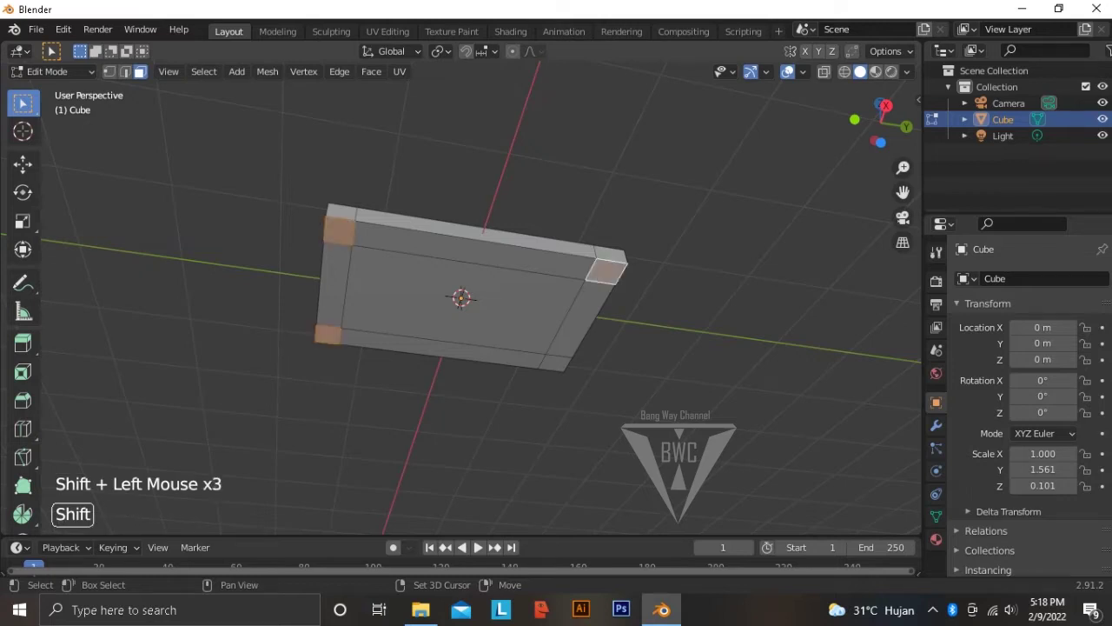
shift+click(556, 362)
middle_drag(556, 362, 523, 466)
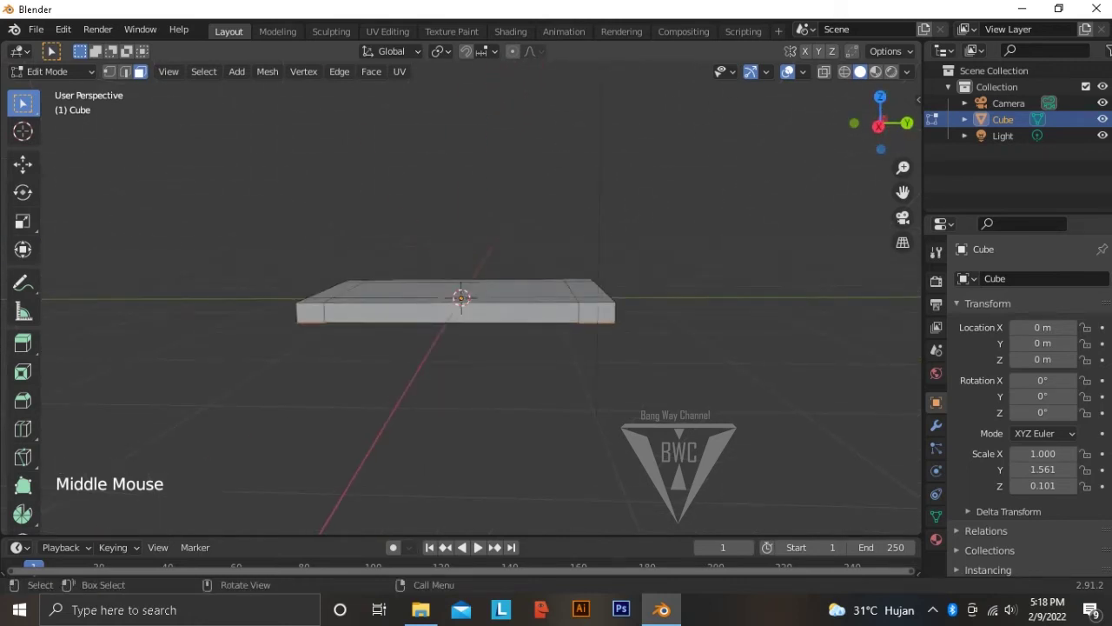
key(e)
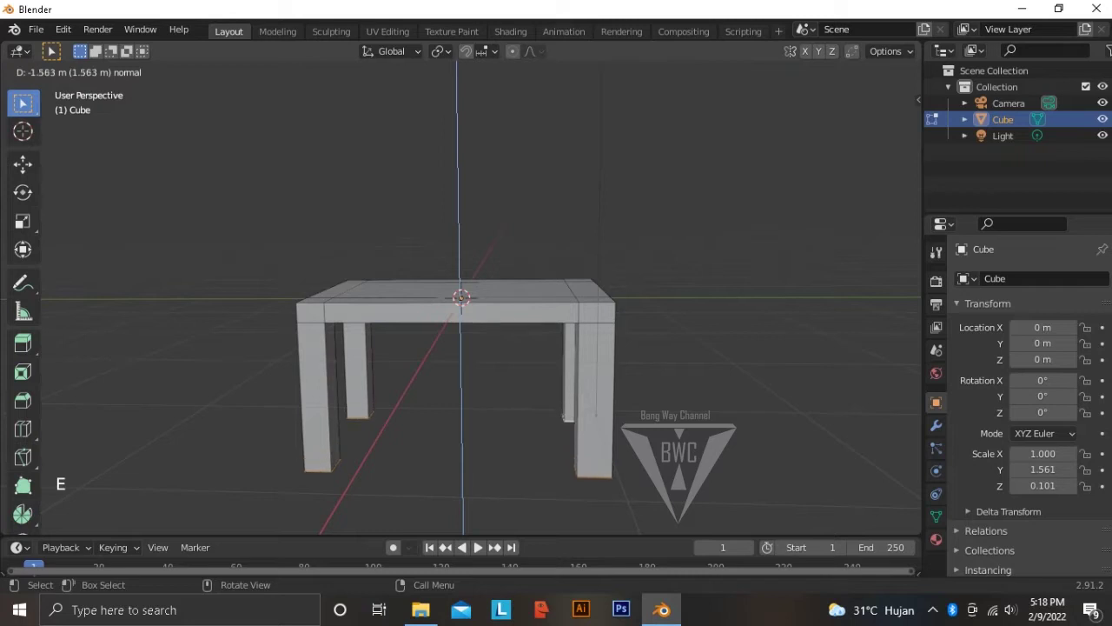
key(Return)
middle_drag(409, 348, 595, 355)
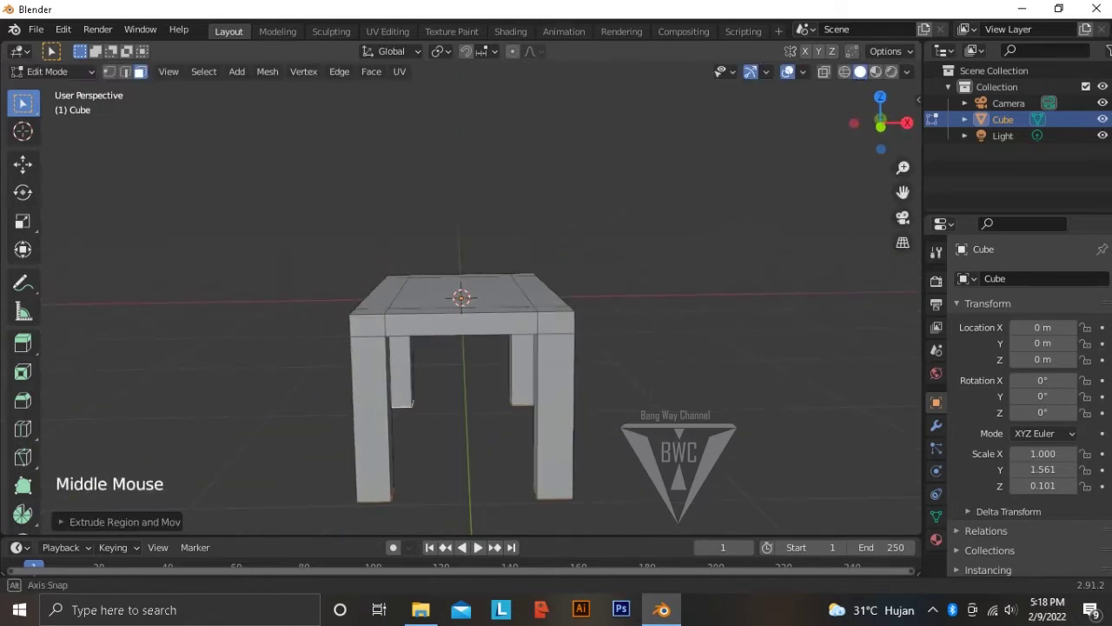
scroll(461, 348, up, 2)
scroll(460, 348, down, 2)
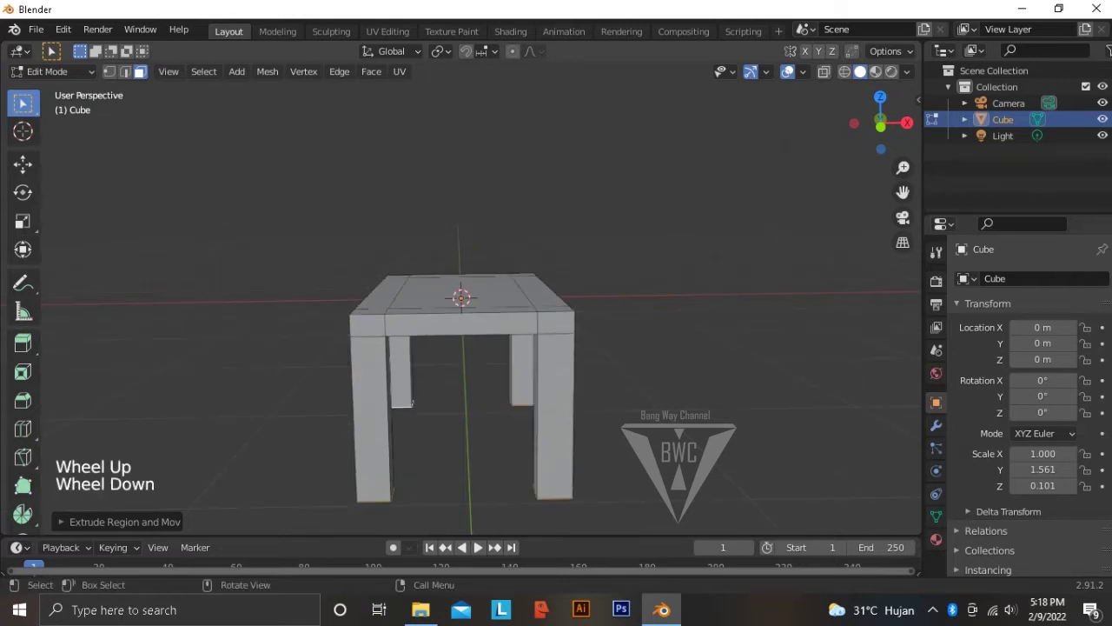
middle_drag(461, 347, 591, 355)
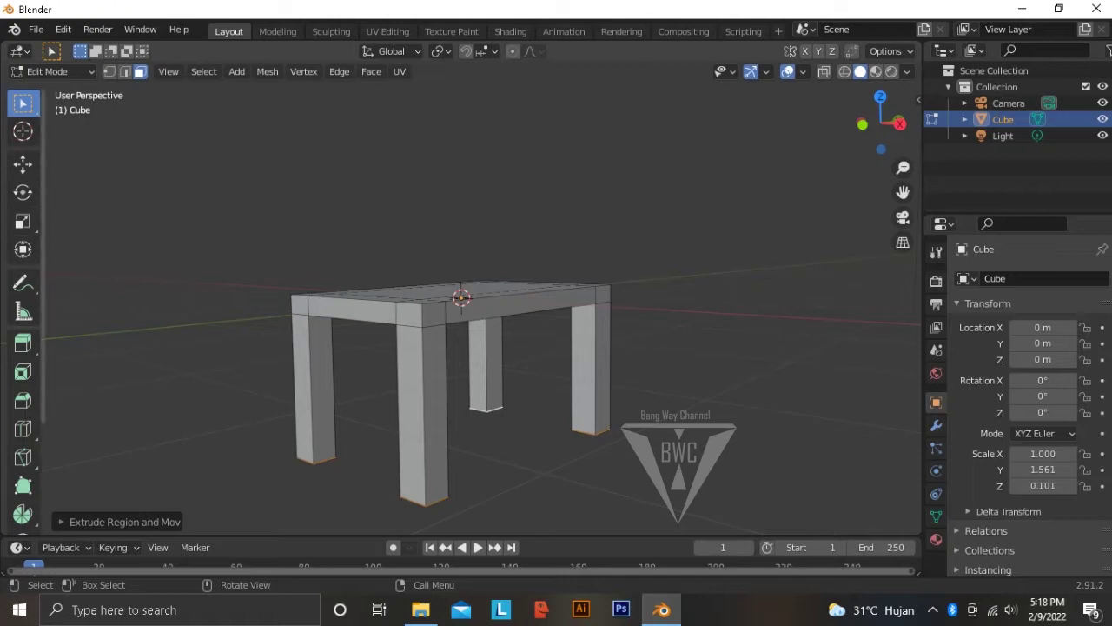
Return the table from Edit Mode to Object Mode and deselect it
click(50, 71)
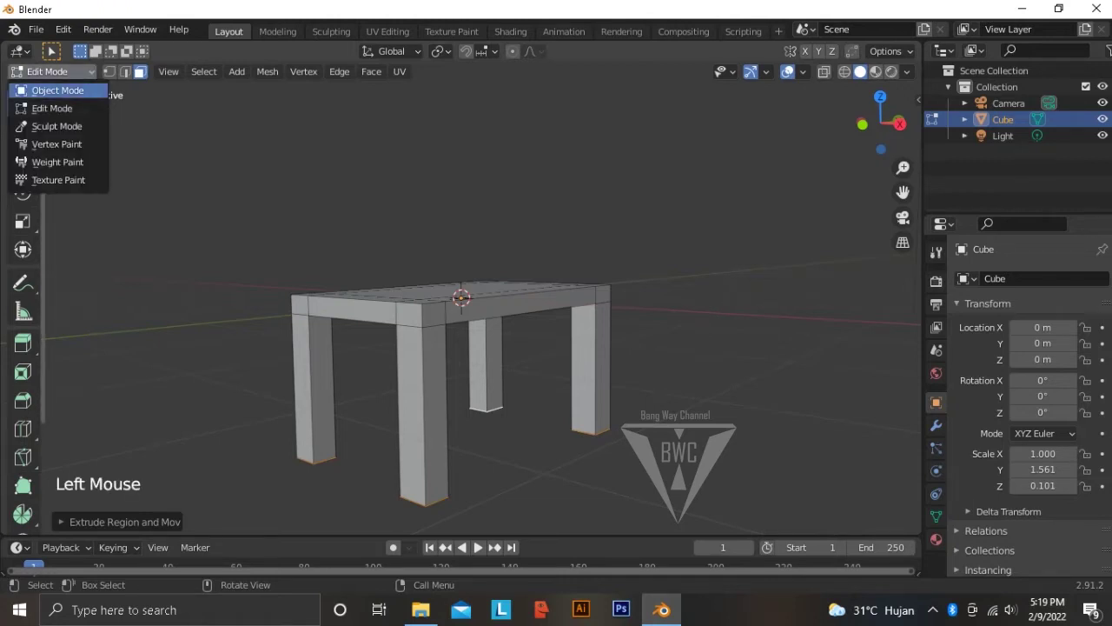
click(57, 91)
click(209, 187)
middle_drag(461, 348, 417, 400)
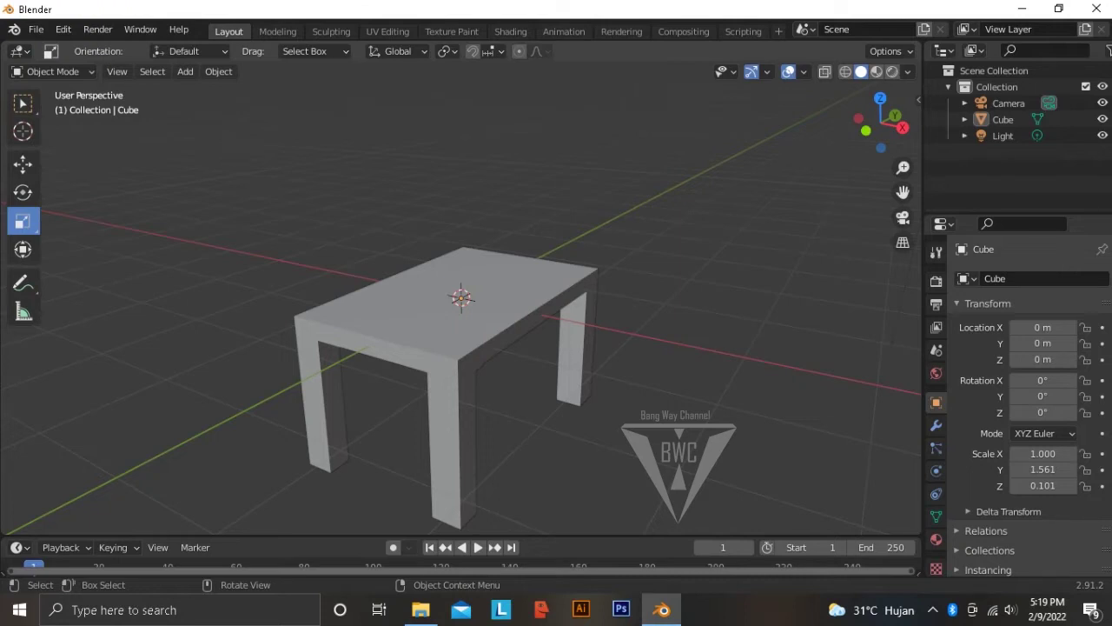
Select the table and move it about 2.68 m along the Y axis, away from the world origin
middle_drag(504, 383, 399, 367)
click(417, 317)
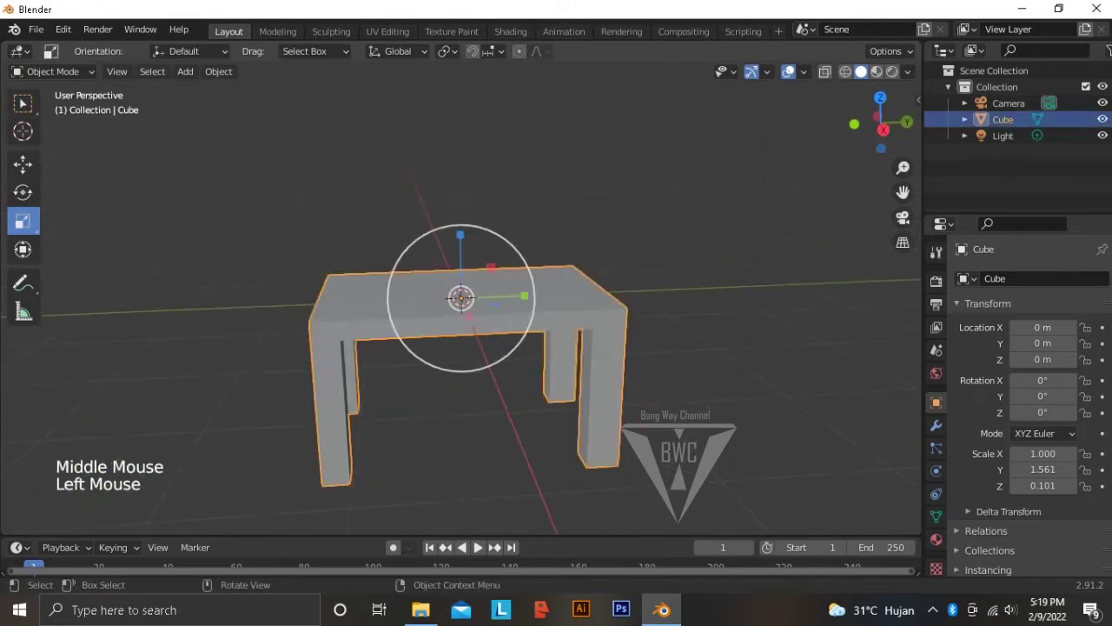
click(22, 164)
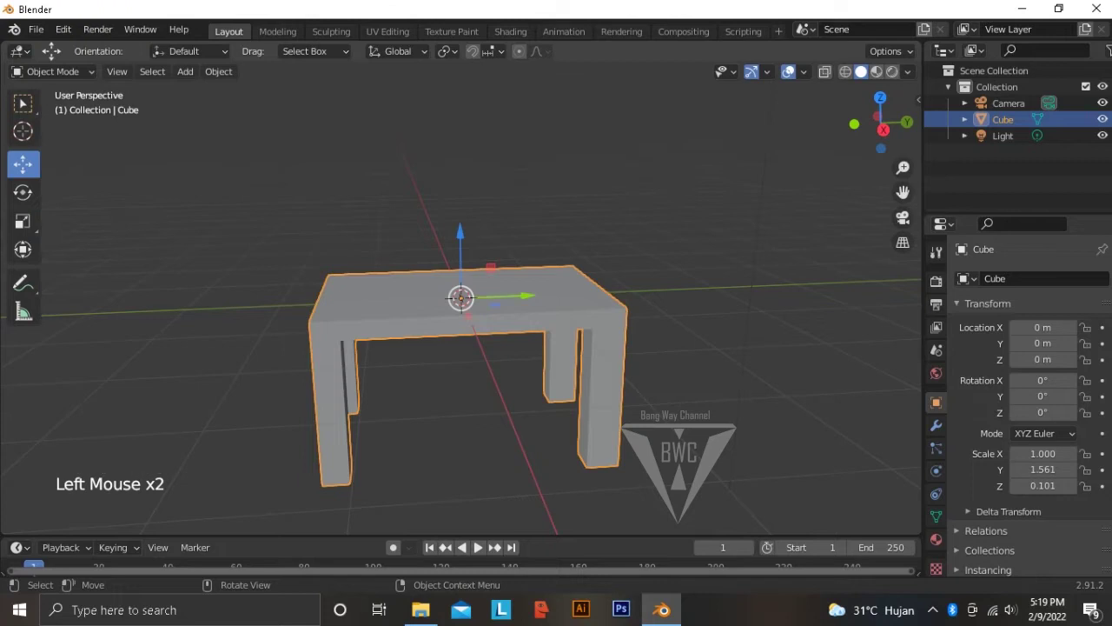
drag(522, 296, 750, 289)
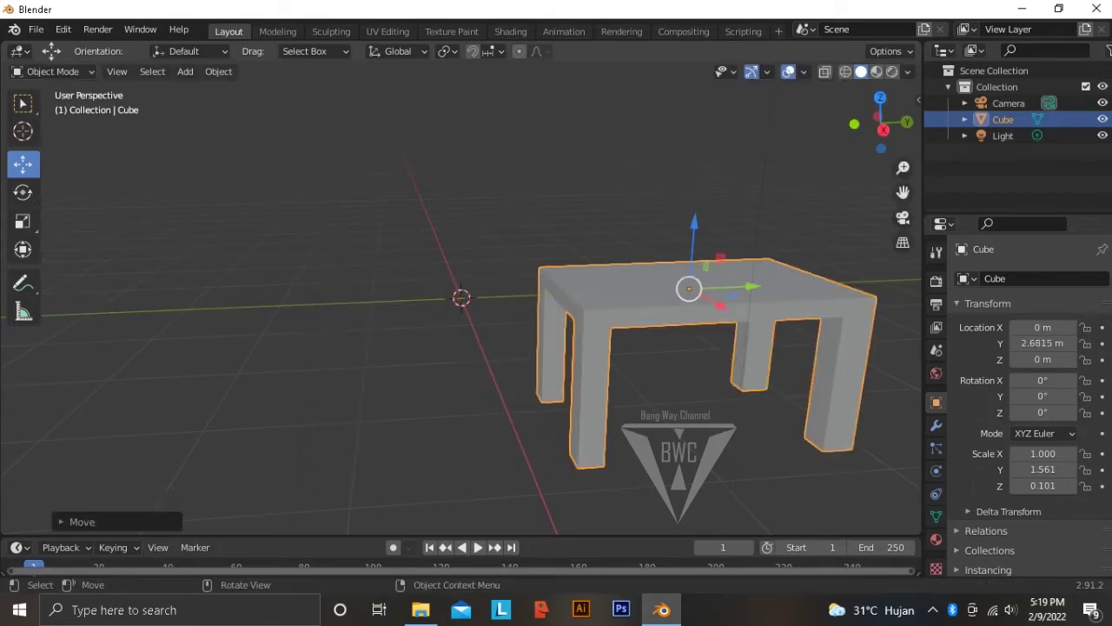
Add a new cube at the origin and scale it to about 0.24 in Y and 0.625 in Z
click(185, 71)
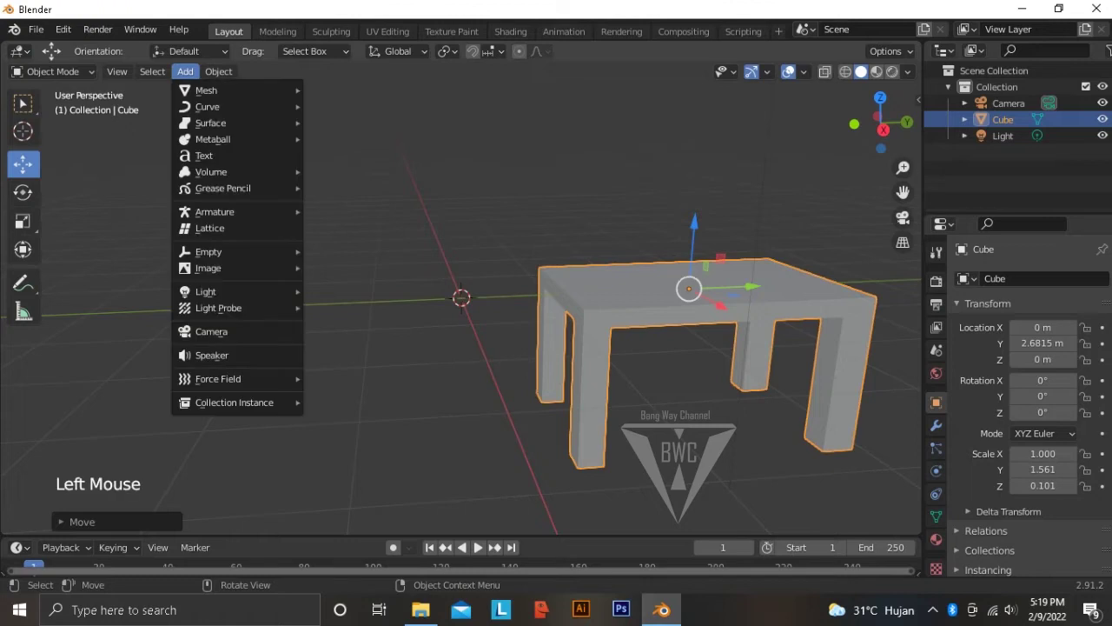
mouse_move(206, 90)
click(339, 103)
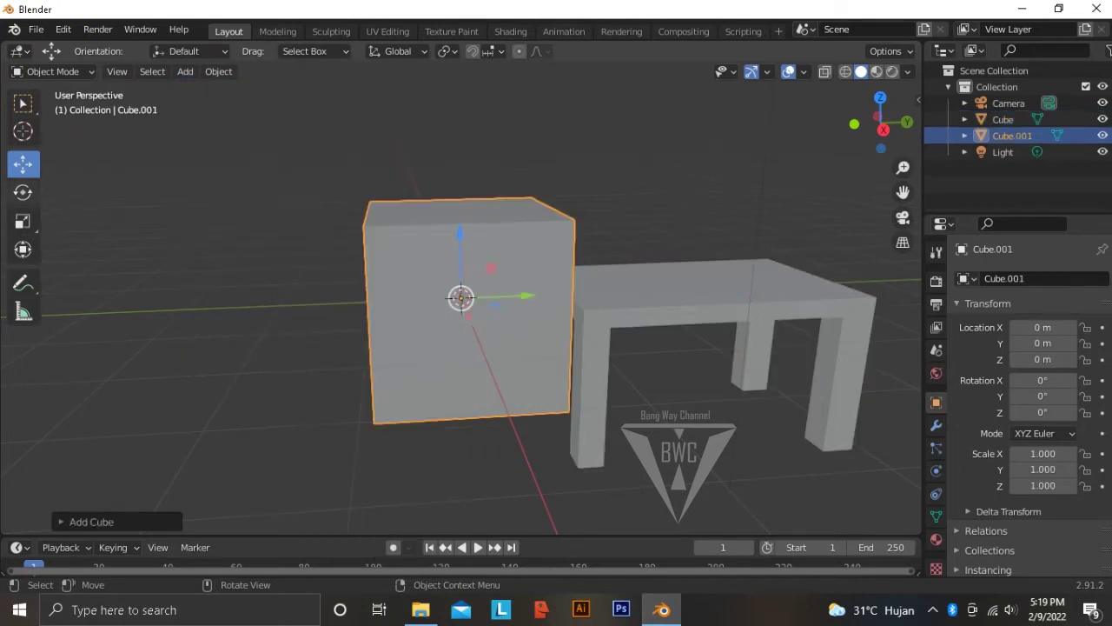
click(22, 221)
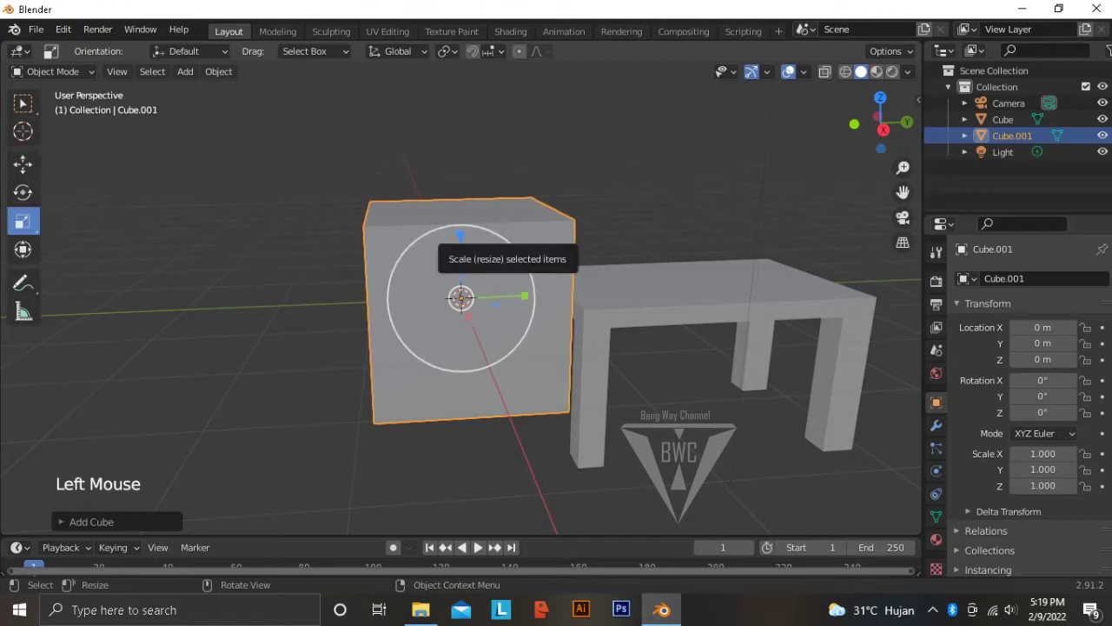
drag(461, 236, 460, 297)
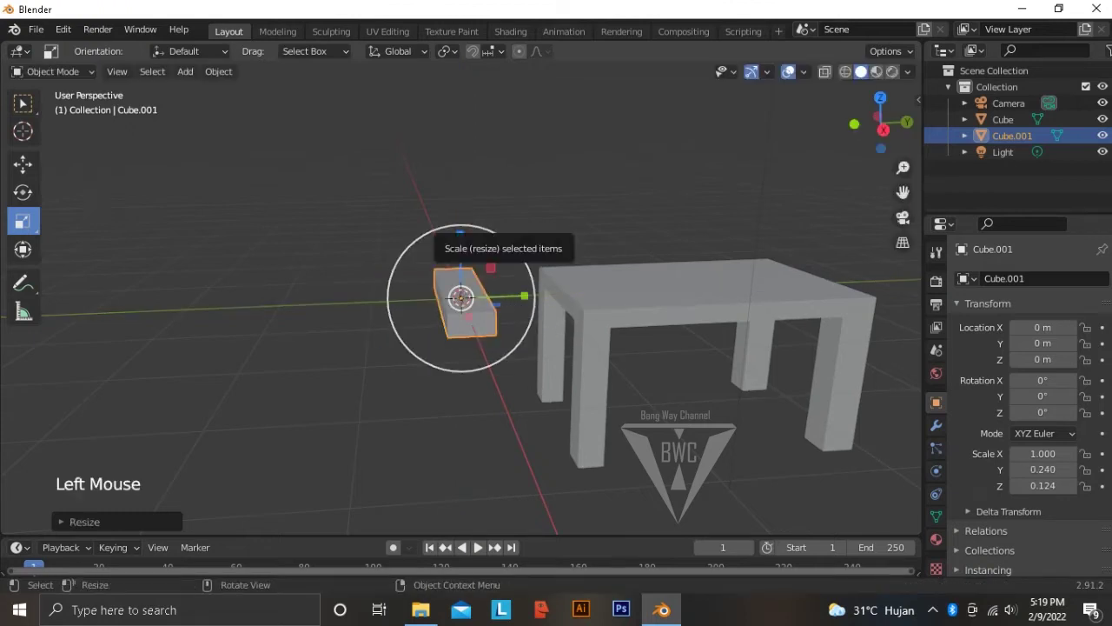
drag(461, 236, 463, 382)
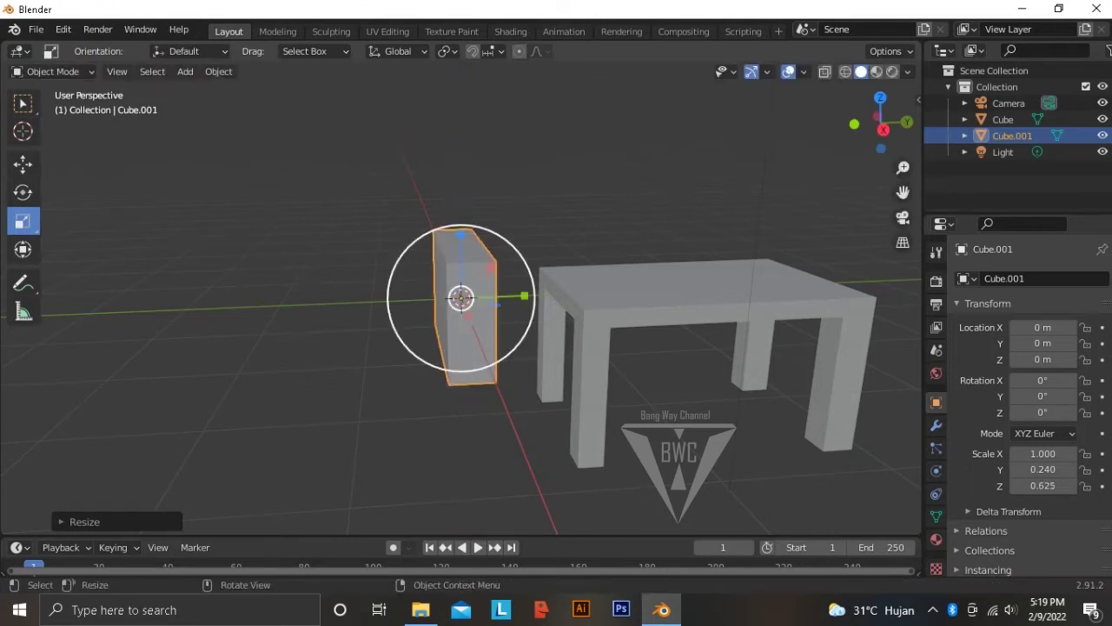
Scale the new block down to a slim upright bar of about -0.108 in X, 0.110 in Y and 0.514 in Z
middle_drag(462, 380, 568, 390)
drag(517, 310, 458, 304)
middle_drag(460, 303, 461, 298)
click(461, 298)
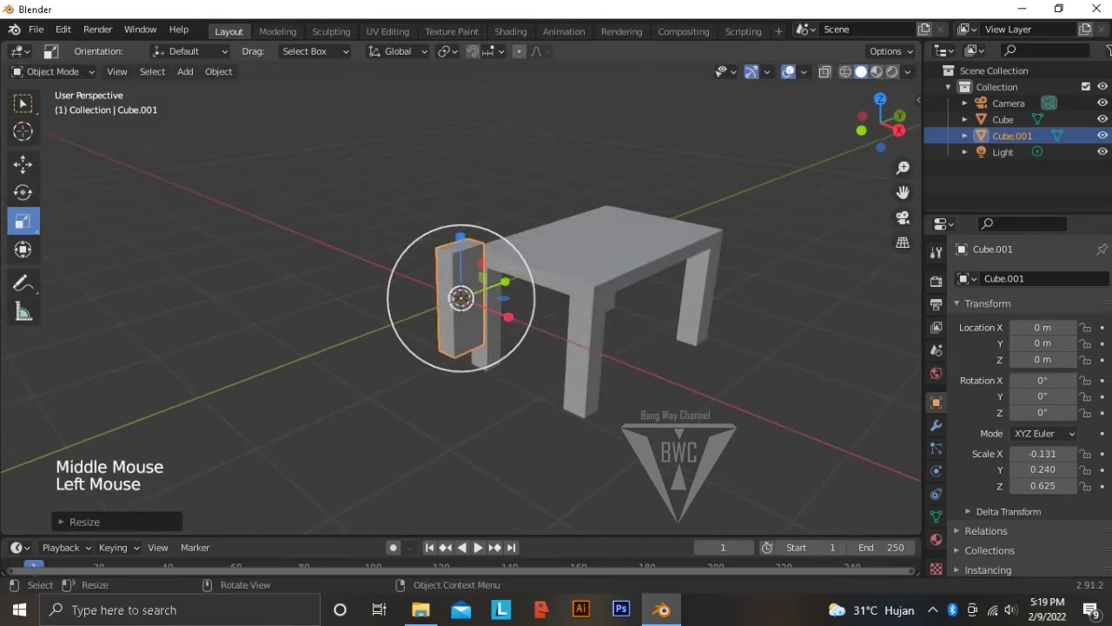
mouse_move(460, 298)
mouse_down()
mouse_move(488, 292)
mouse_move(460, 299)
mouse_up()
middle_drag(460, 298, 461, 299)
scroll(461, 298, up, 2)
click(461, 298)
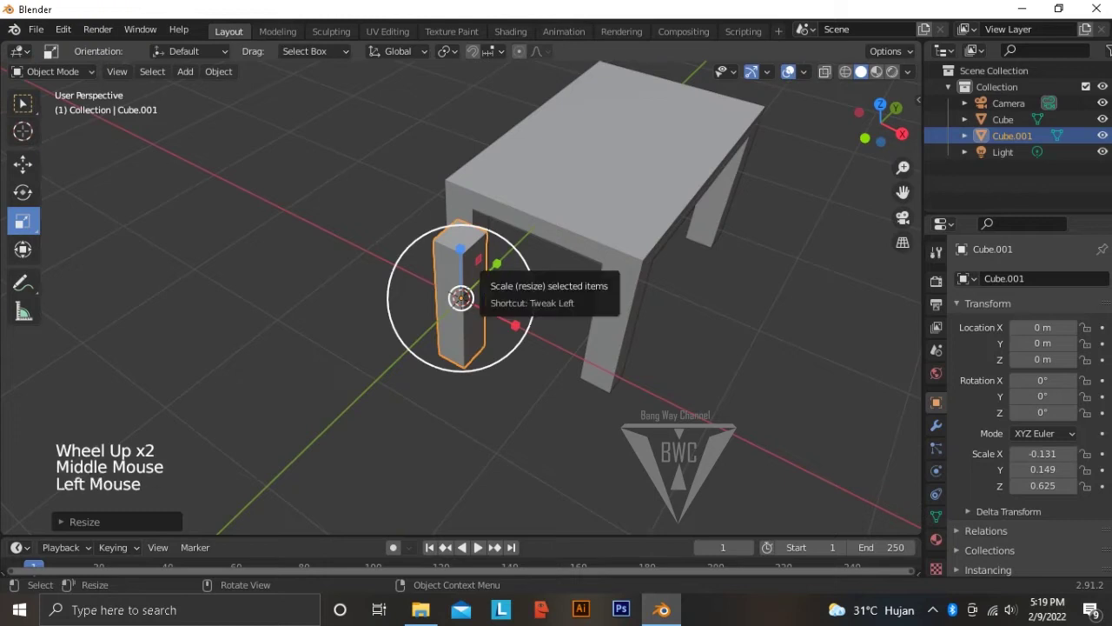
drag(461, 298, 494, 271)
middle_drag(461, 298, 460, 298)
middle_drag(460, 298, 461, 298)
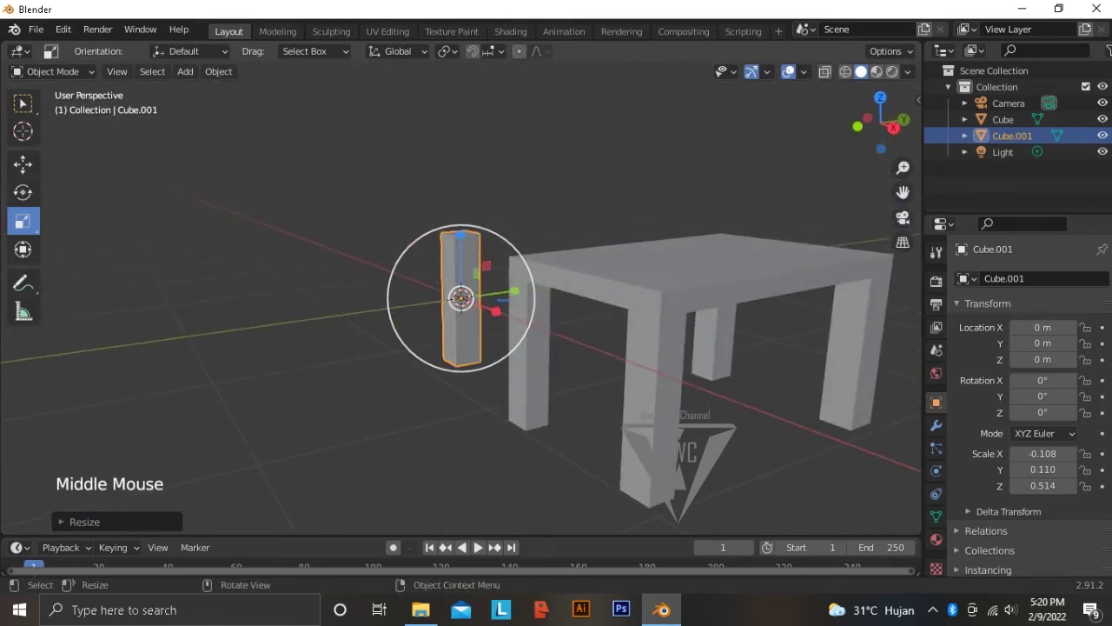
key(n)
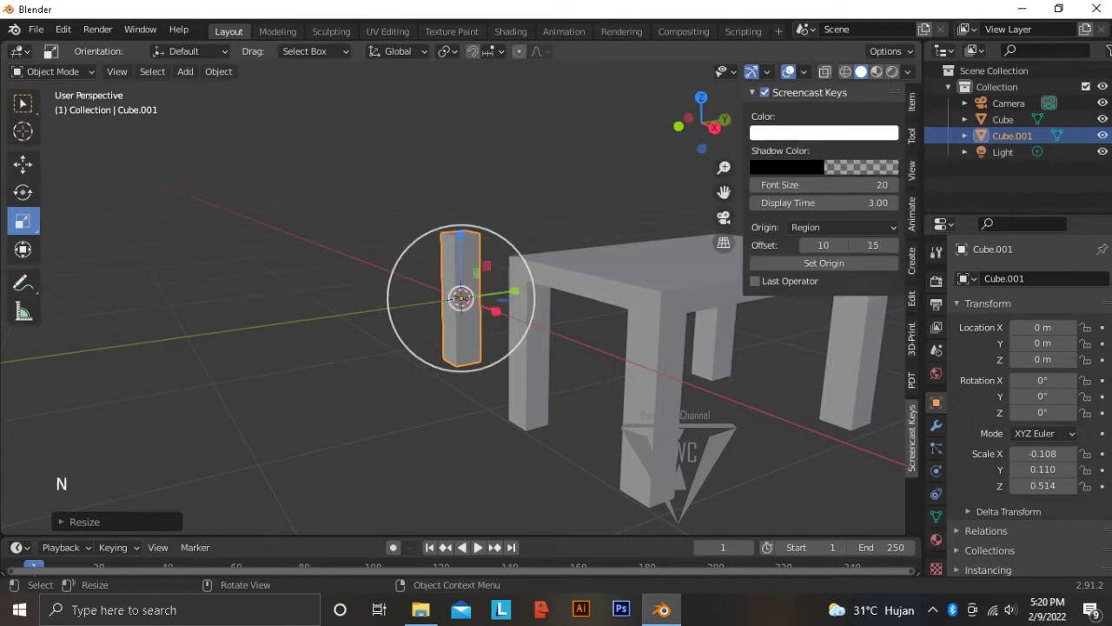
key(n)
key(r)
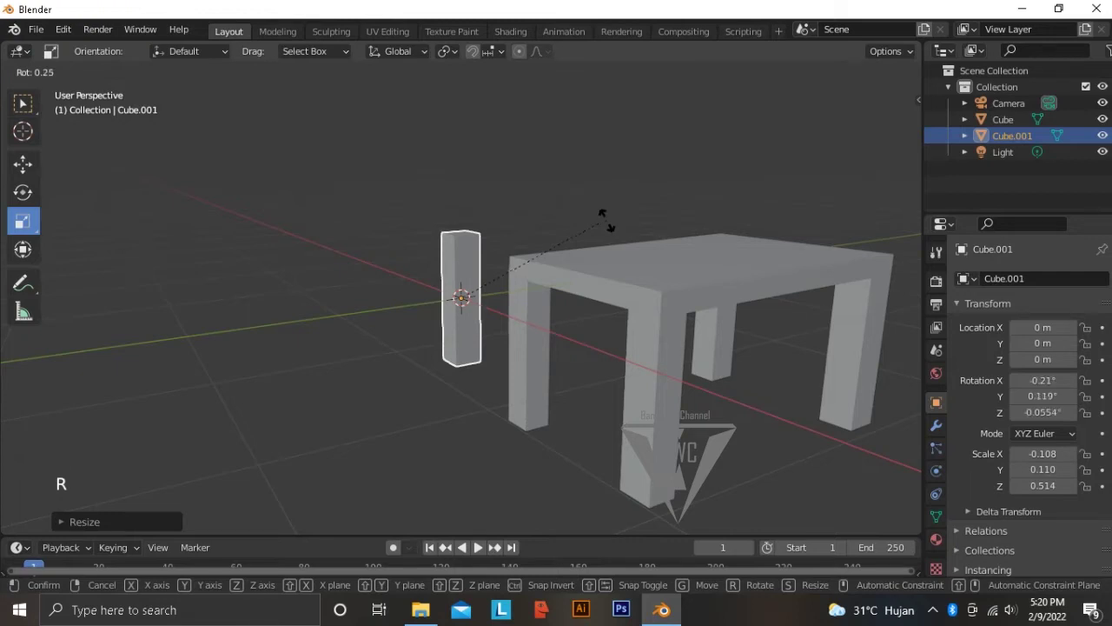
right_click(607, 220)
Show the 3D cursor's settings and change its Z location to 0.9 m and its Z rotation to -4.6°
key(n)
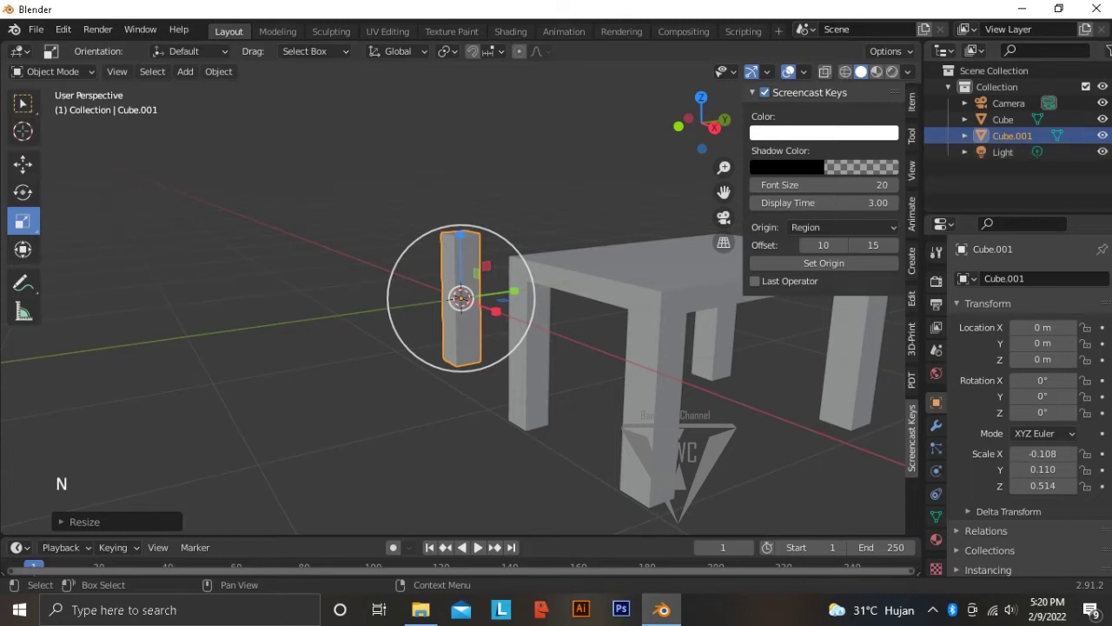
click(911, 213)
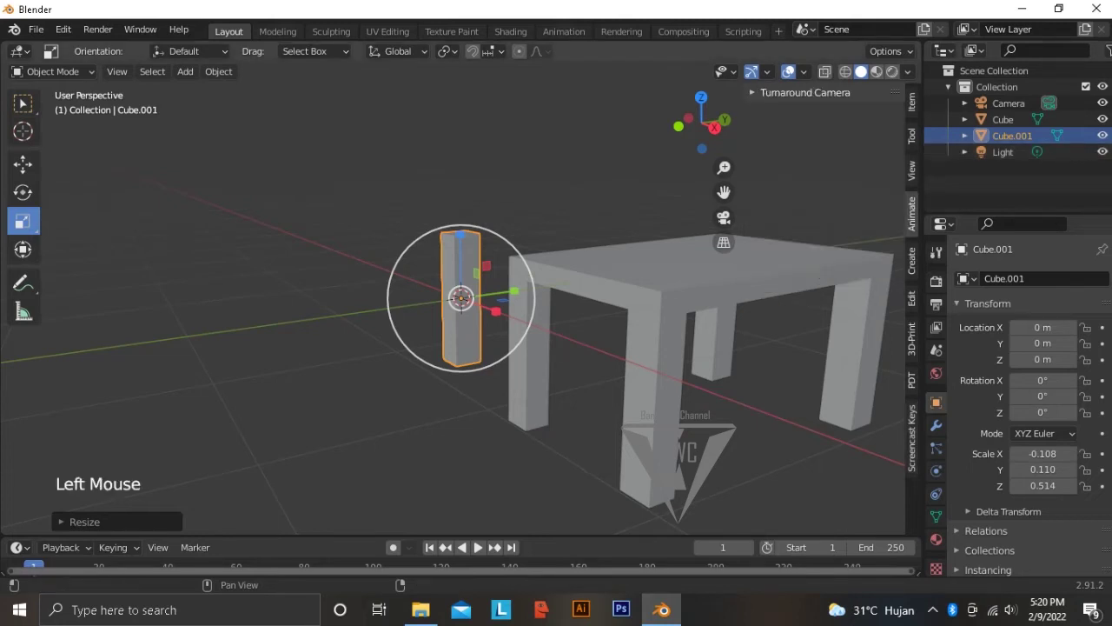
click(911, 170)
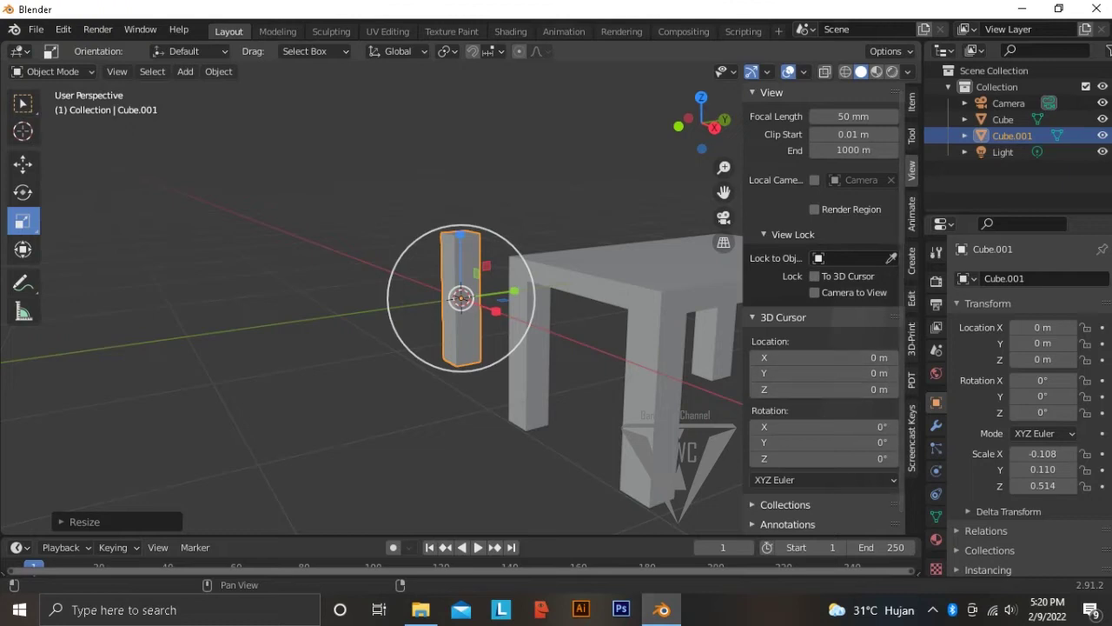
drag(826, 390, 879, 390)
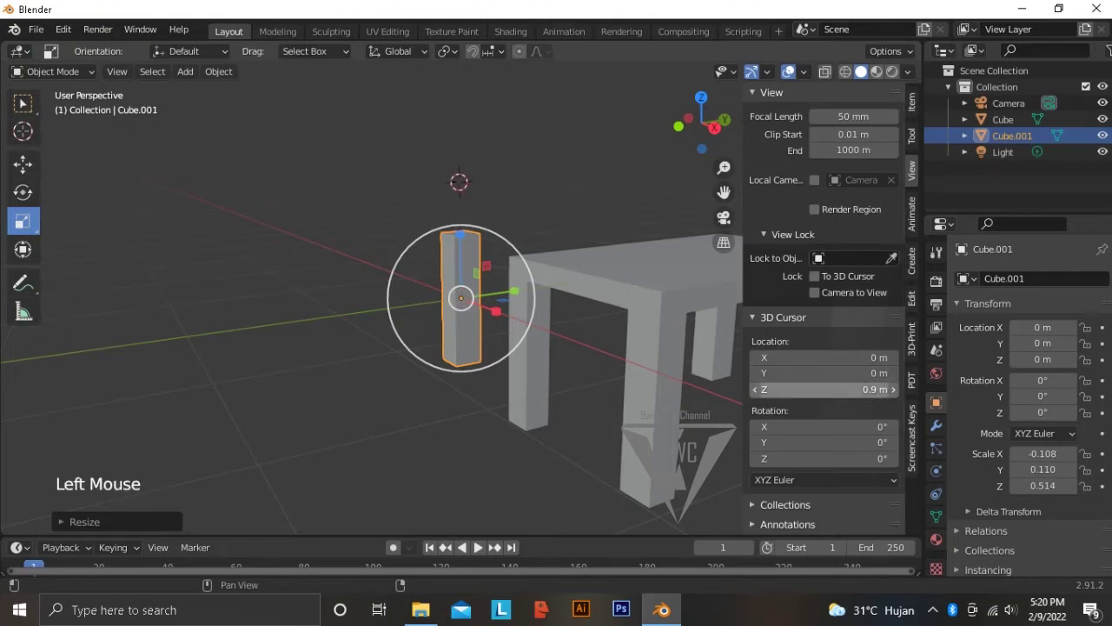
key(ctrl+z)
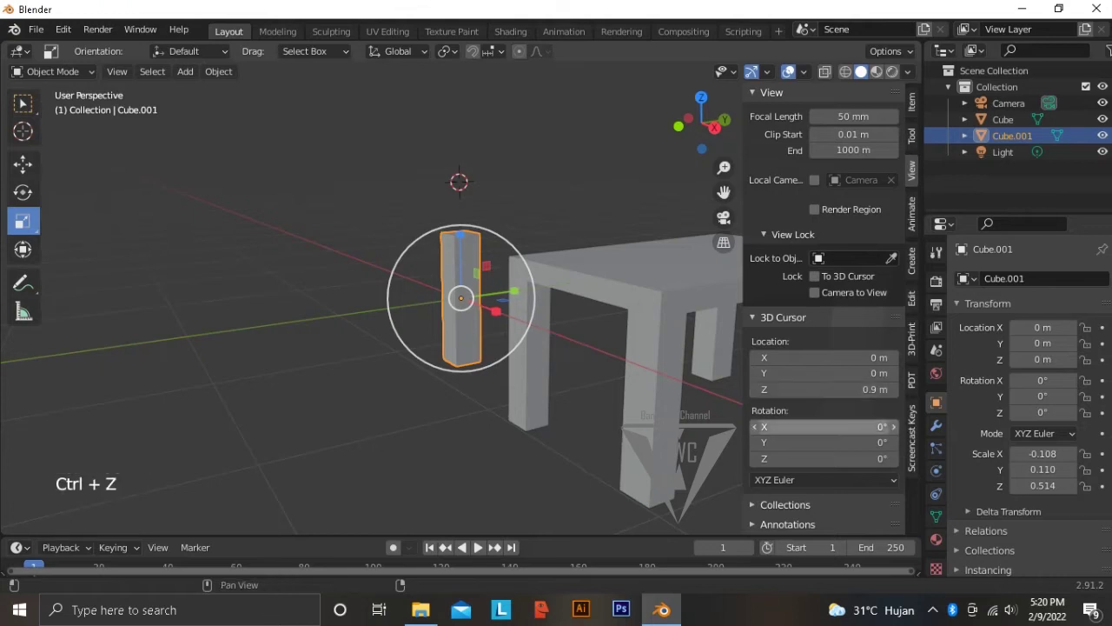
click(826, 459)
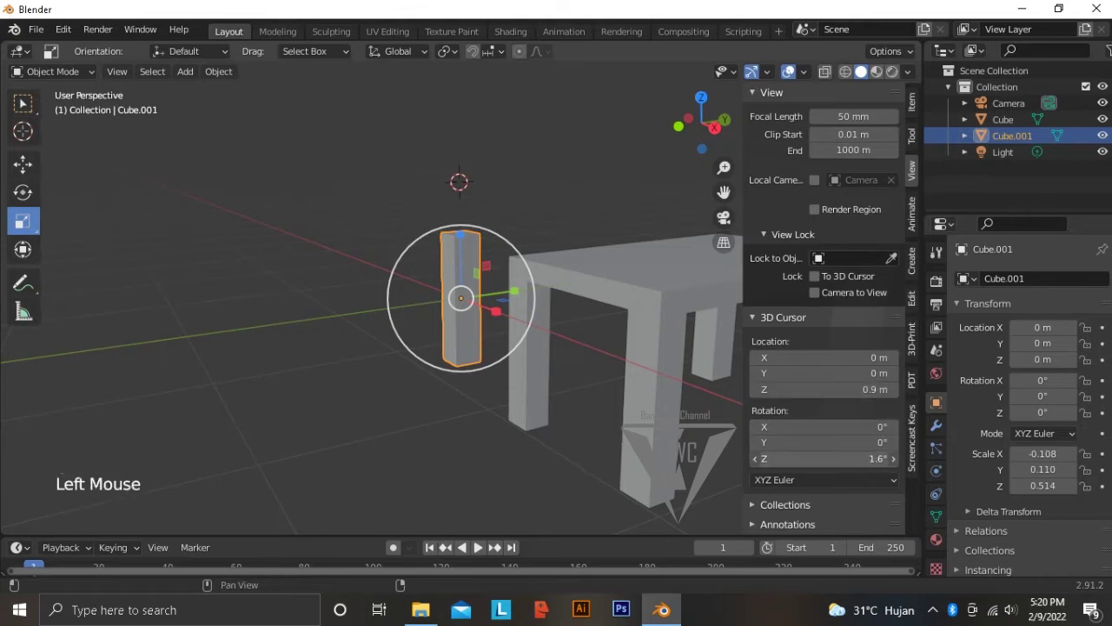
drag(825, 459, 804, 458)
right_click(513, 302)
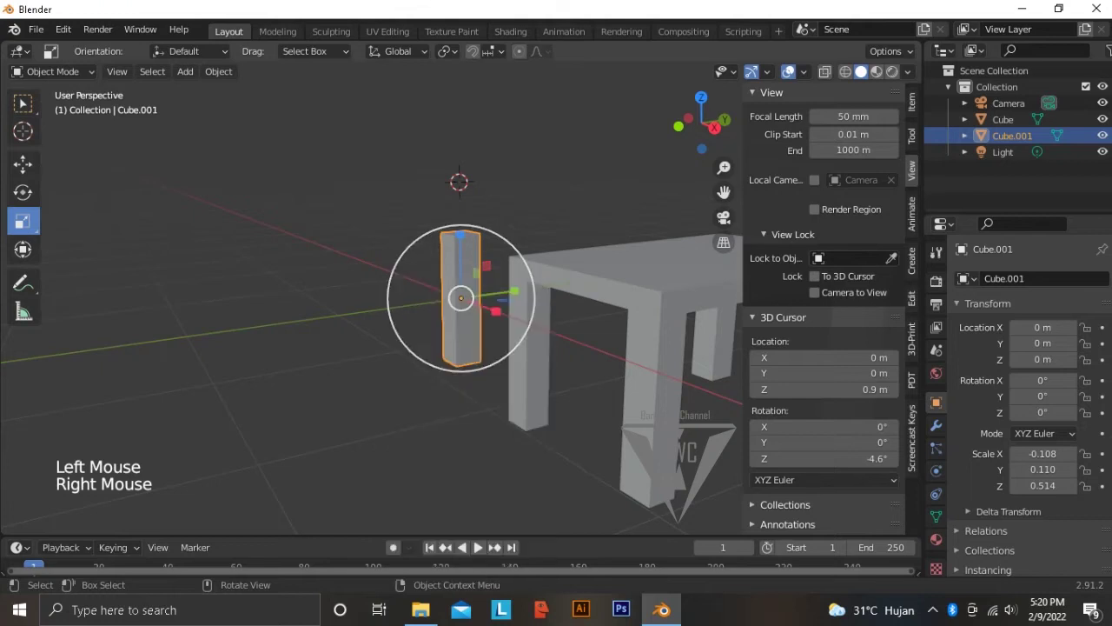
click(591, 195)
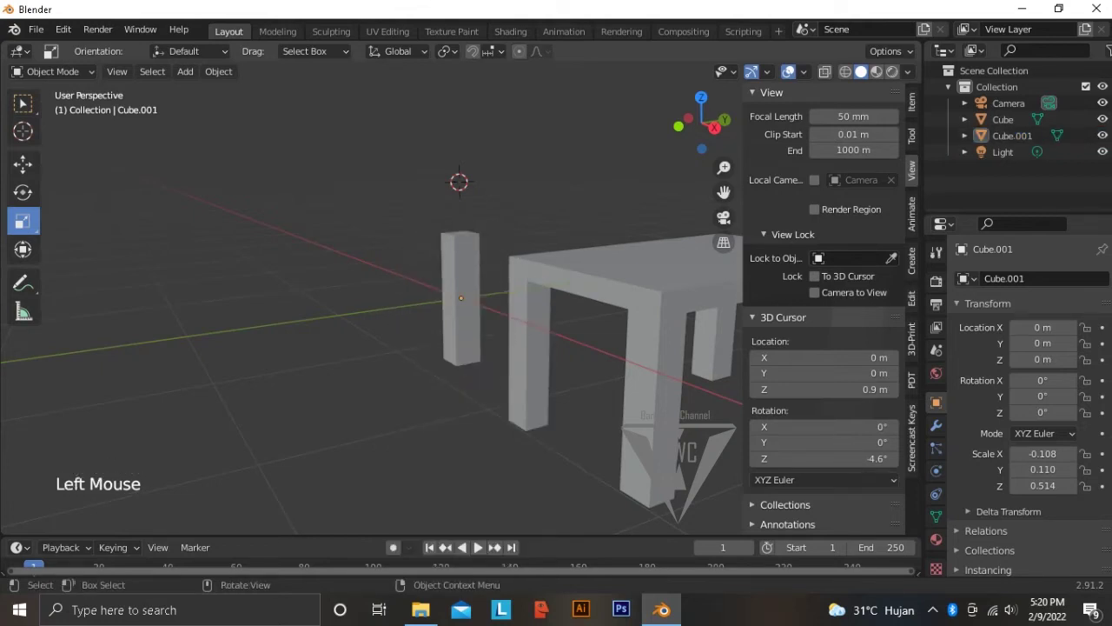
click(461, 298)
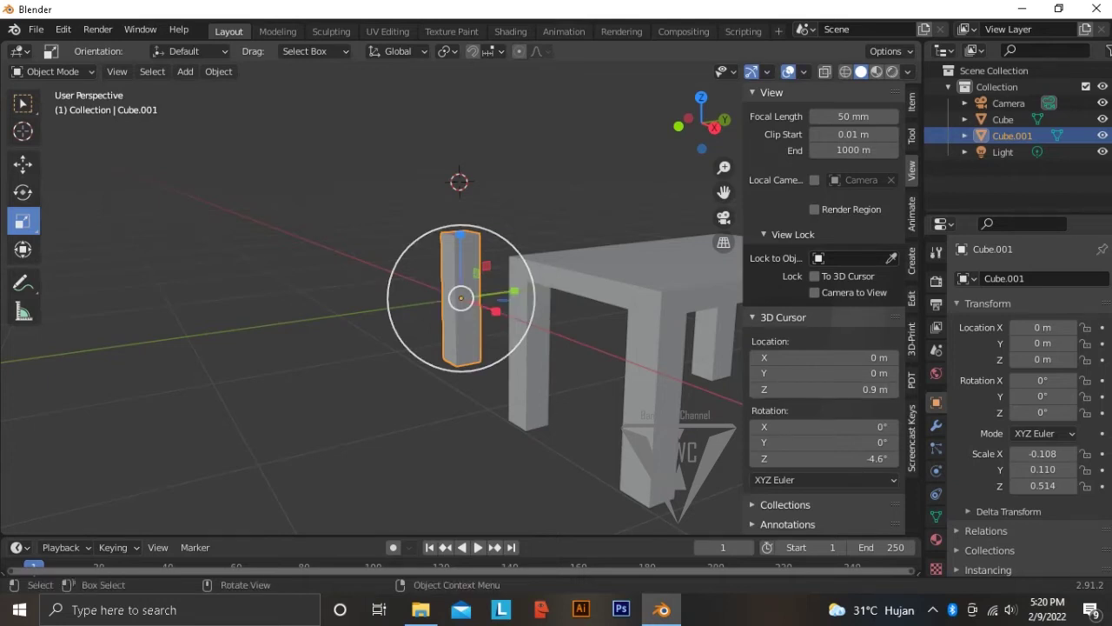
key(r)
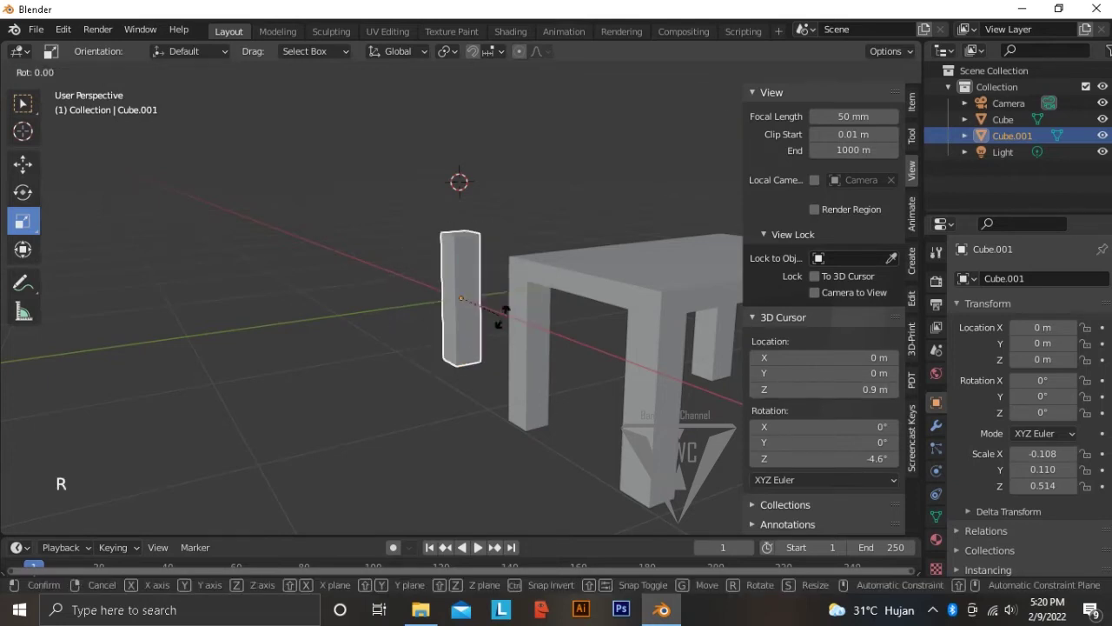
click(502, 318)
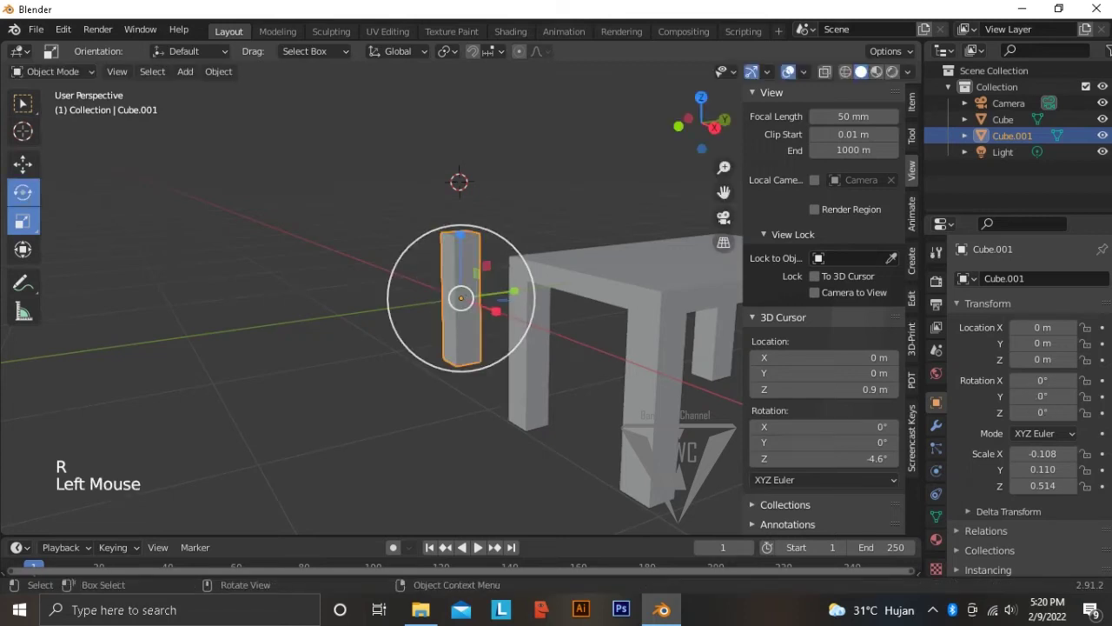
Rotate the slim bar about the Y axis and set its Y rotation to exactly 90° so it lies horizontally
click(24, 192)
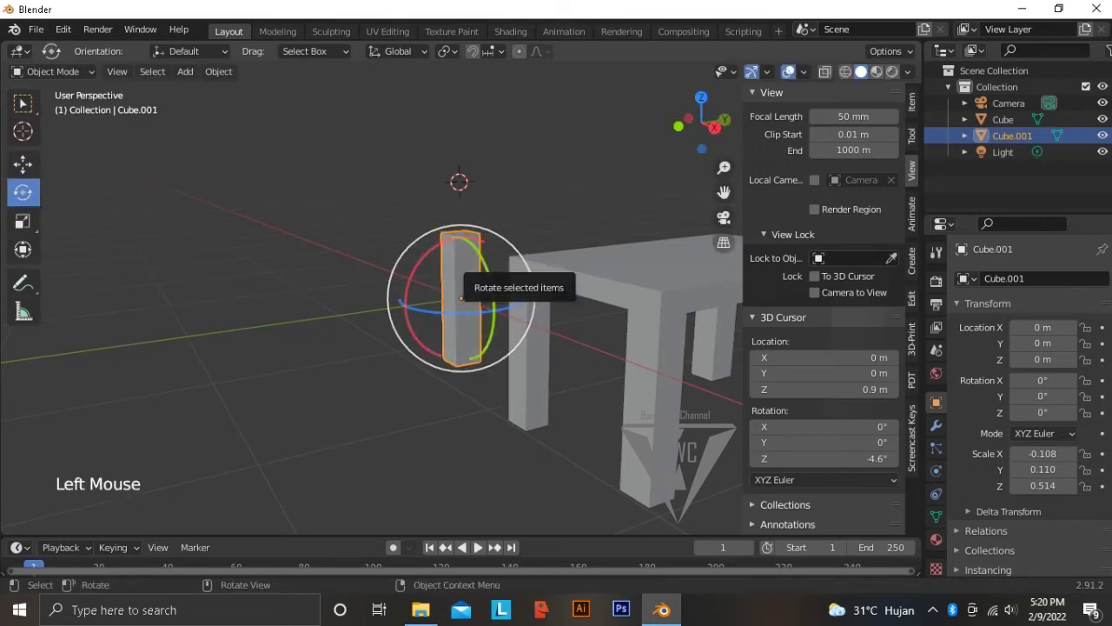
drag(485, 340, 488, 334)
click(1043, 396)
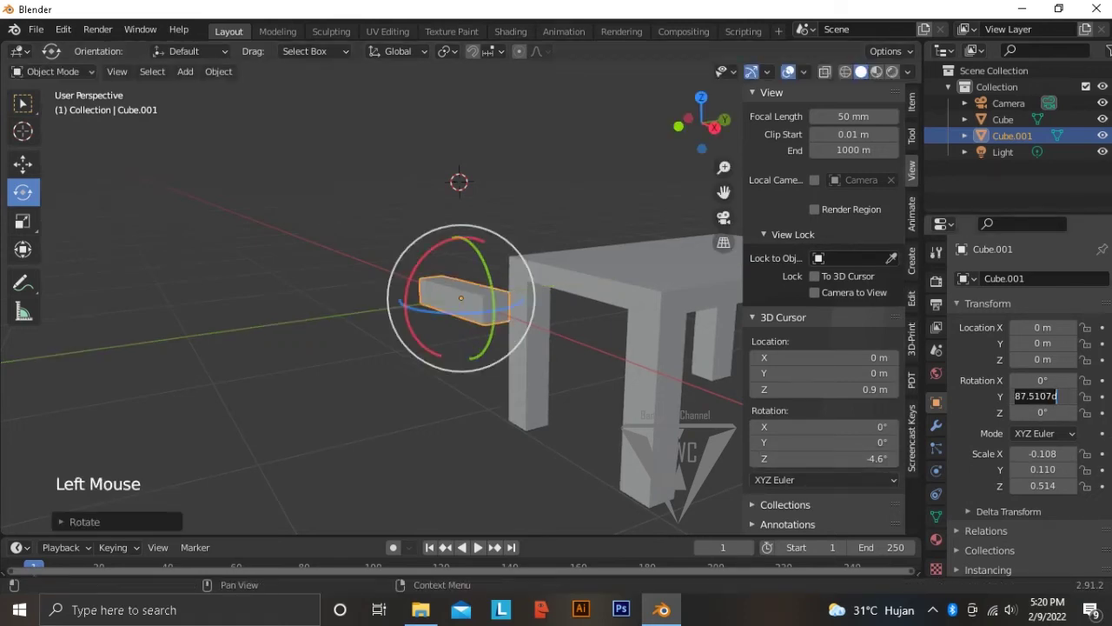
text(90)
key(Return)
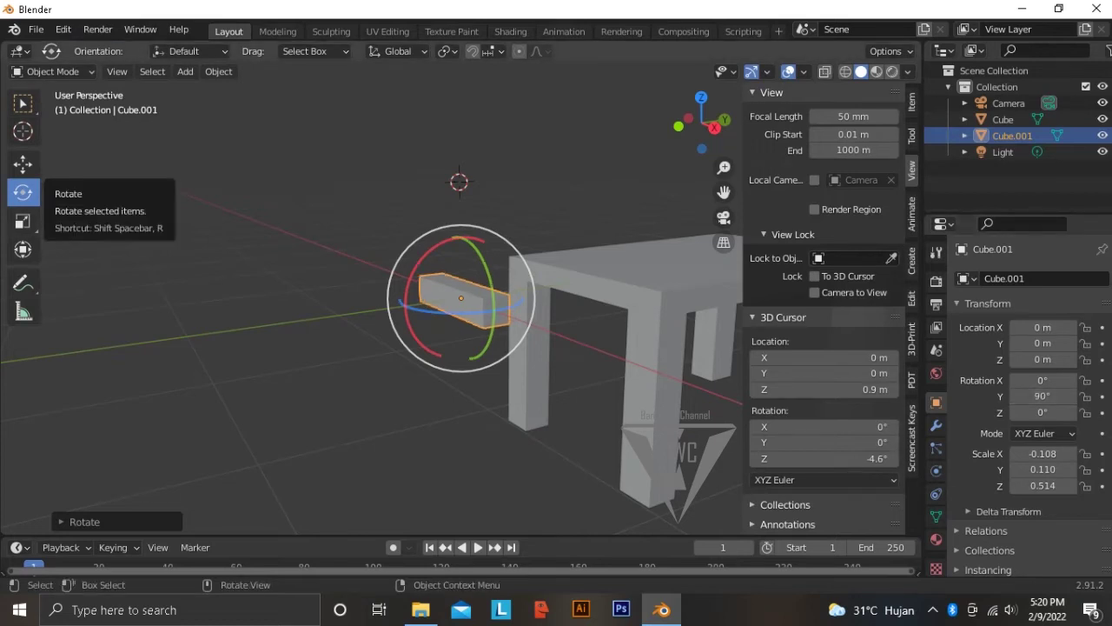
Move the bar between the two legs at the table's -Y end, to about X -0.07 m, Y 1.25 m and Z -1.05 m
click(23, 163)
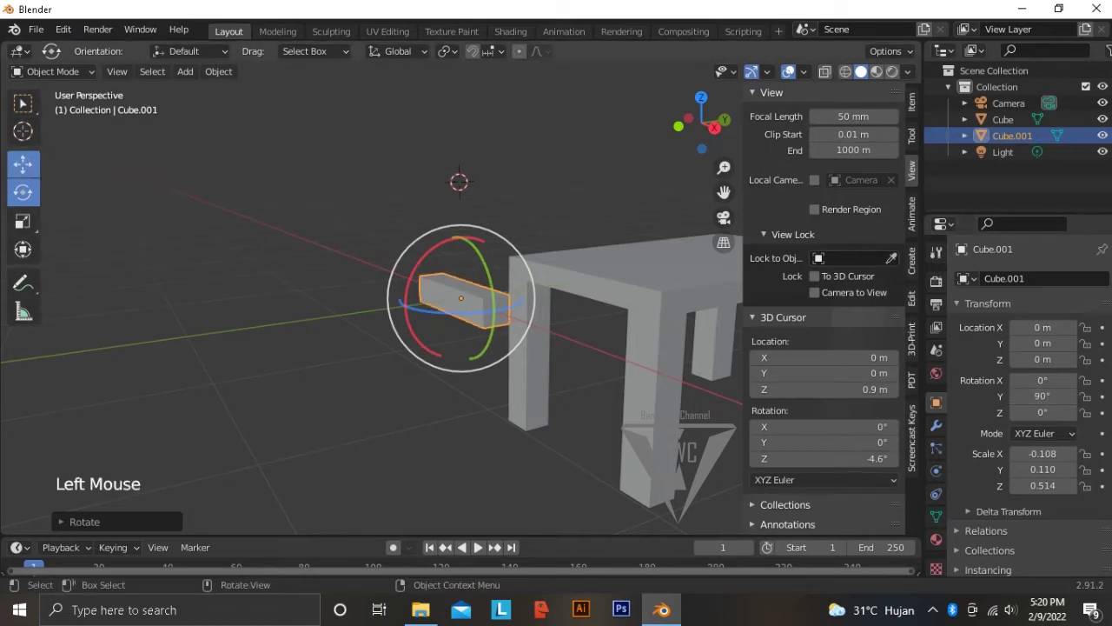
mouse_move(461, 298)
middle_down()
mouse_move(435, 296)
mouse_move(460, 296)
middle_up()
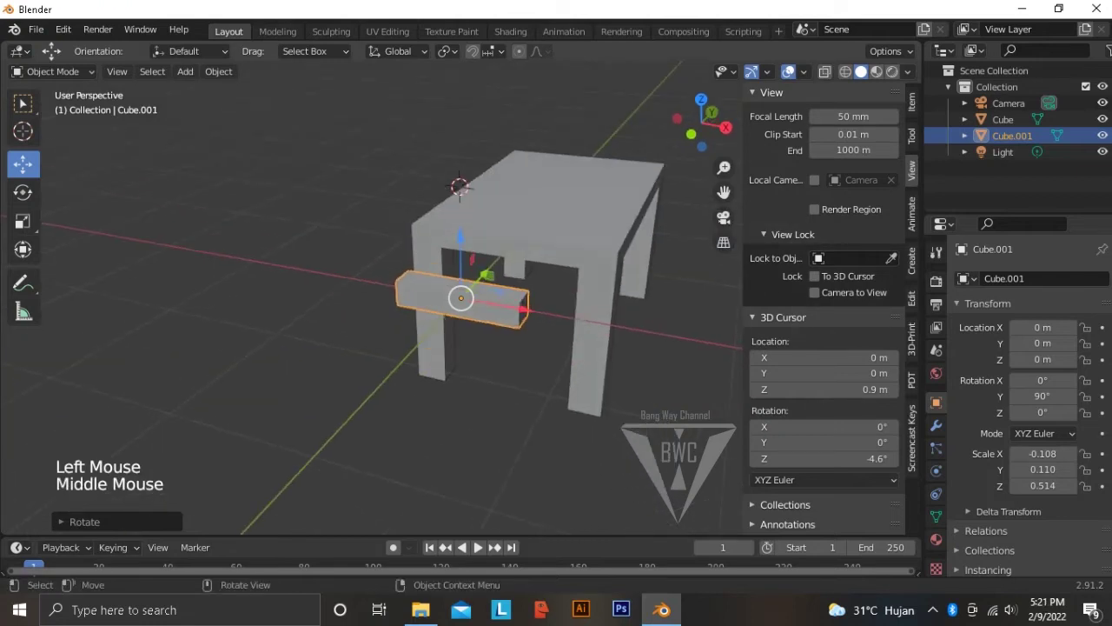
drag(460, 296, 535, 270)
middle_drag(535, 269, 468, 328)
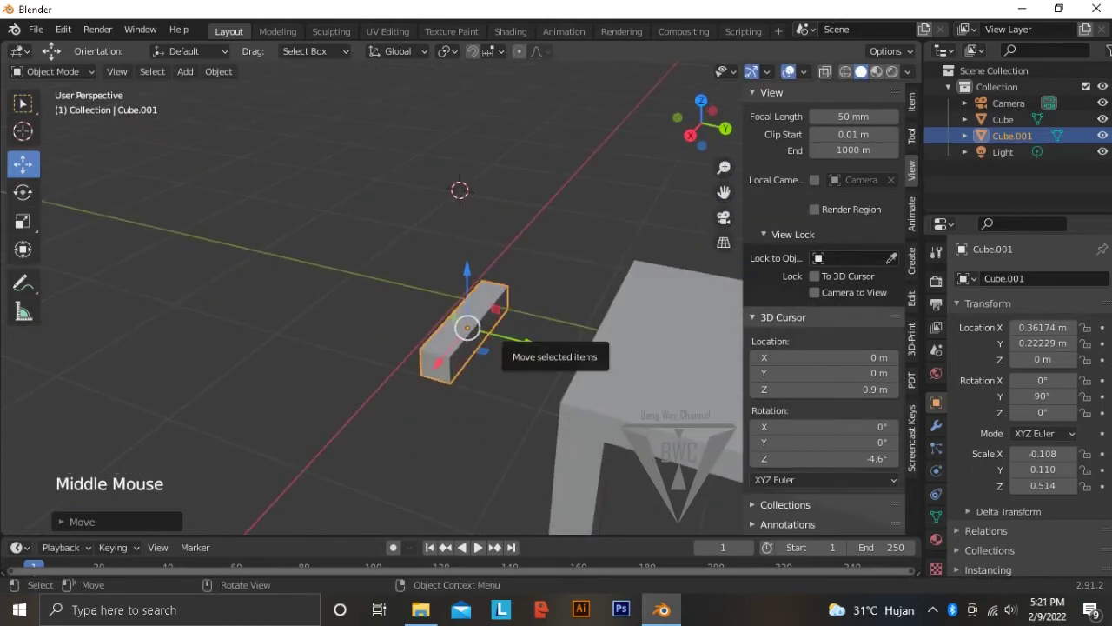
drag(468, 328, 609, 362)
middle_drag(608, 363, 494, 231)
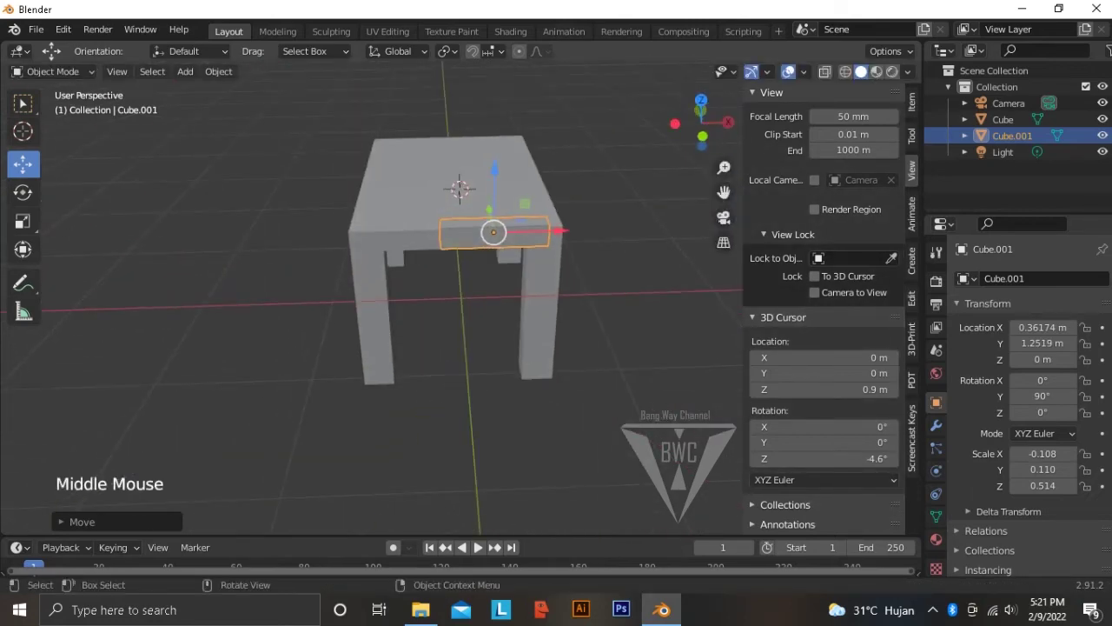
drag(494, 232, 450, 325)
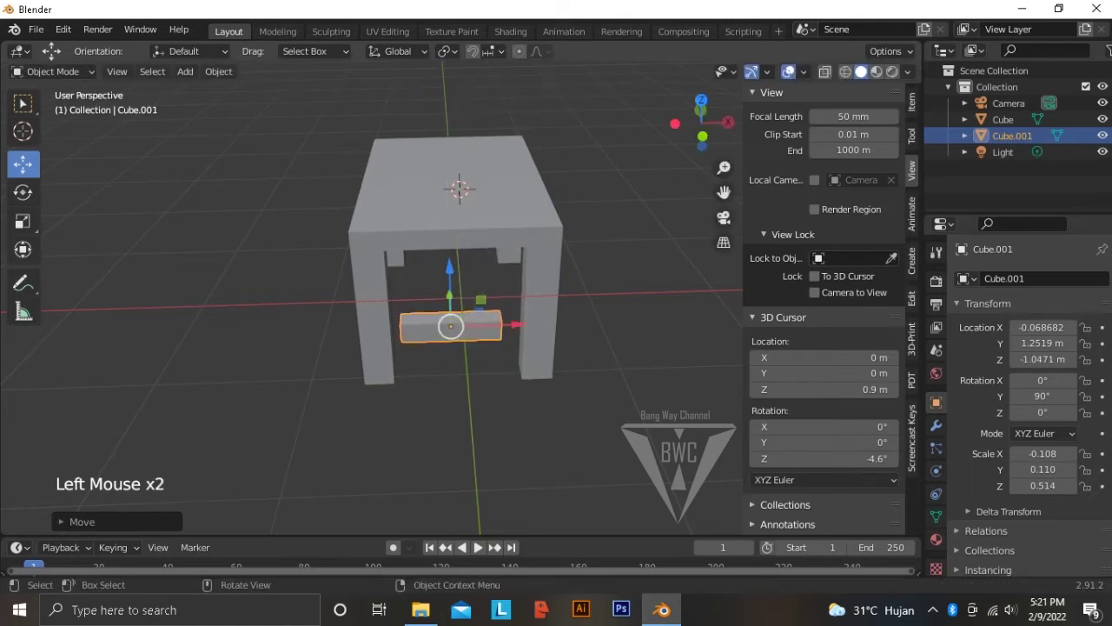
Lengthen the crossbar to a Z scale of about 0.942 and shift it to about X -0.043 m so it spans both legs
key(s)
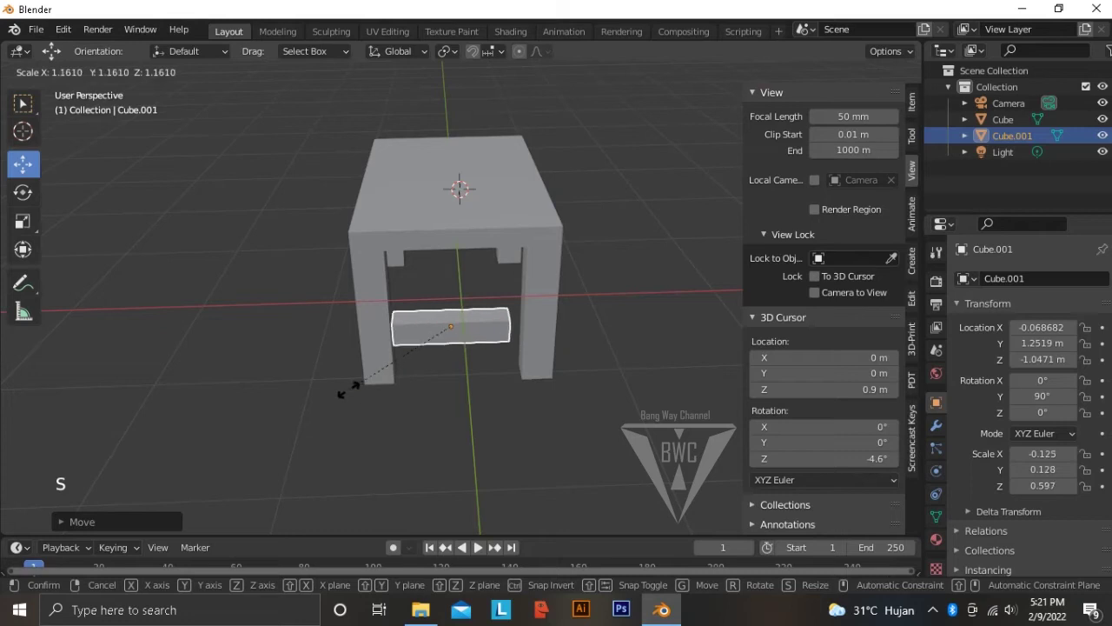
right_click(349, 390)
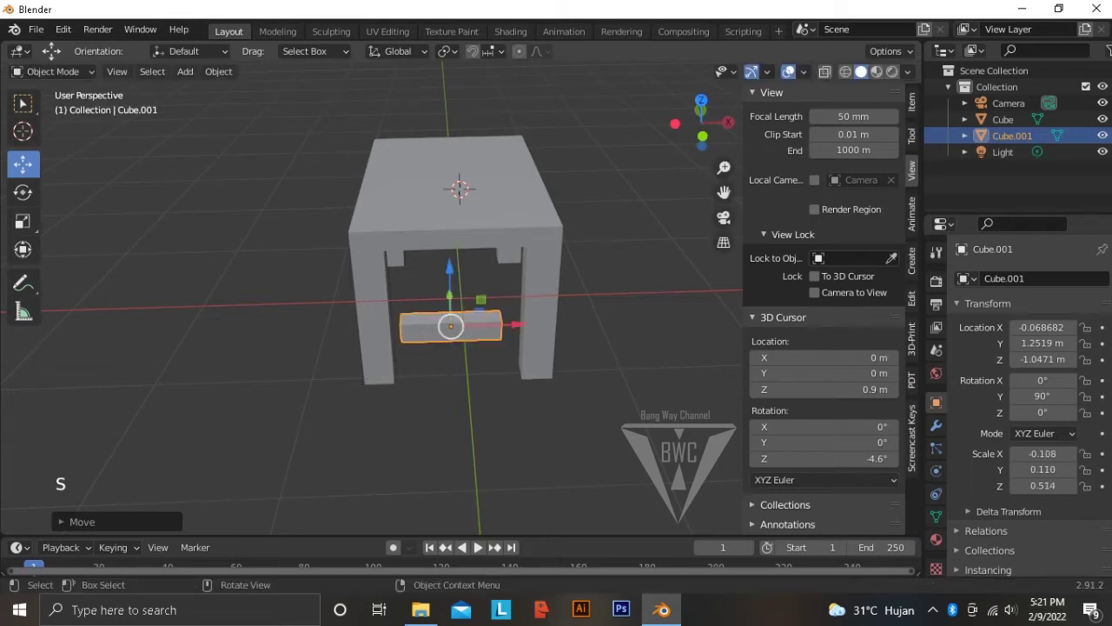
click(22, 221)
drag(516, 325, 591, 322)
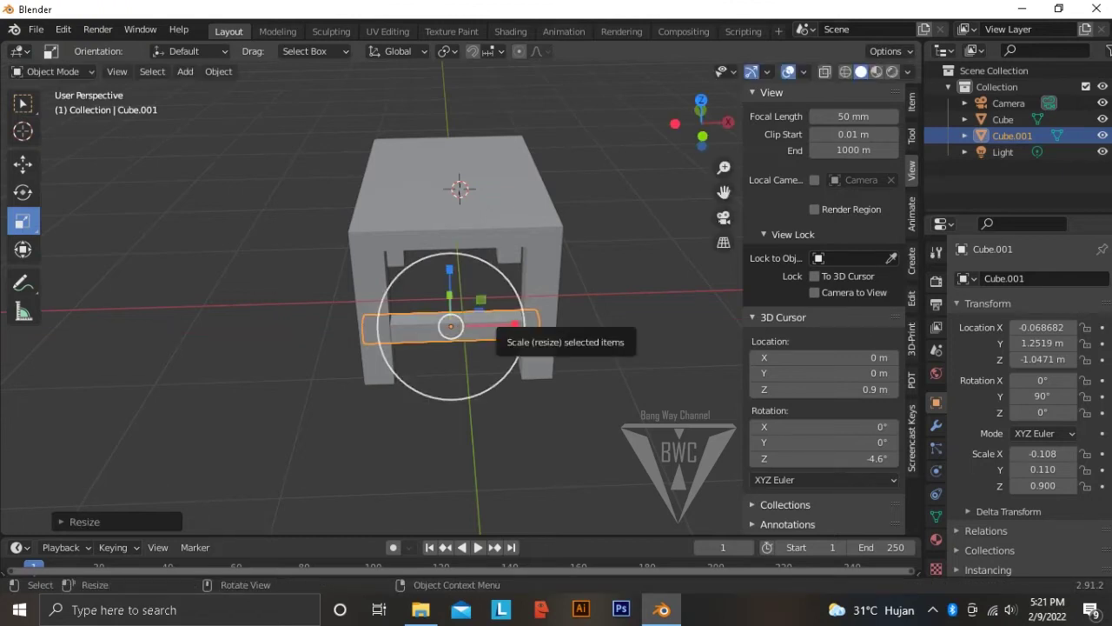
drag(516, 325, 519, 325)
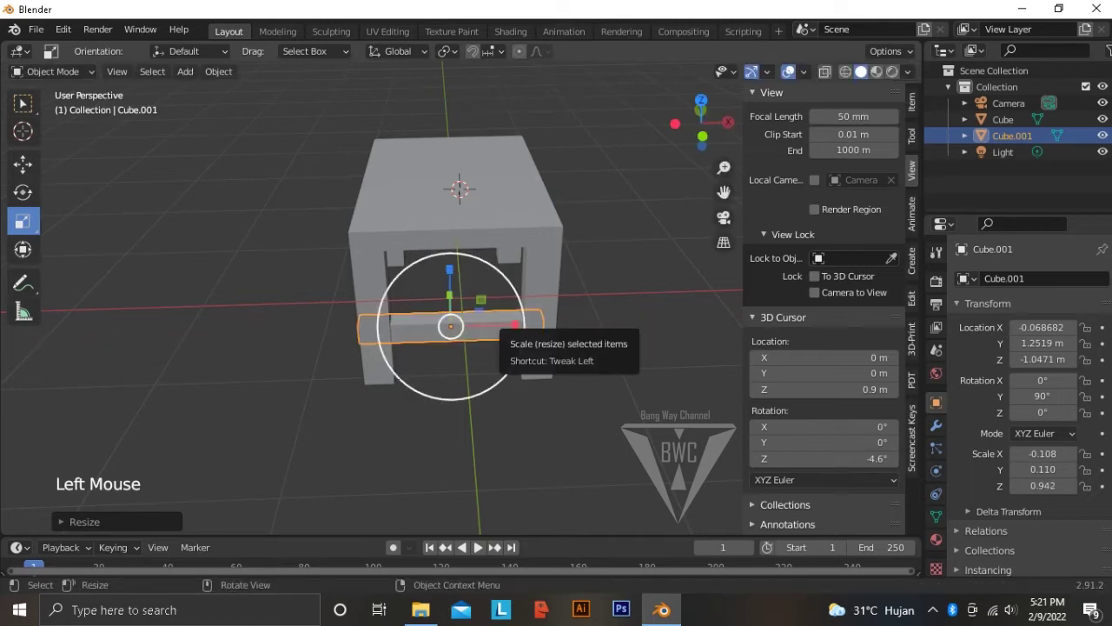
click(22, 103)
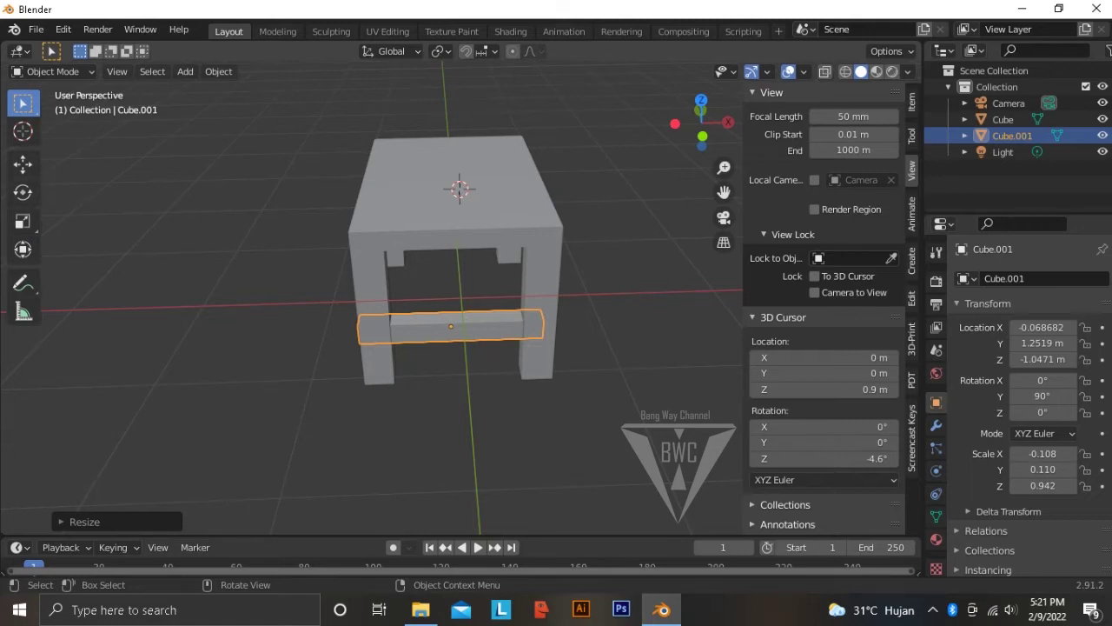
click(22, 162)
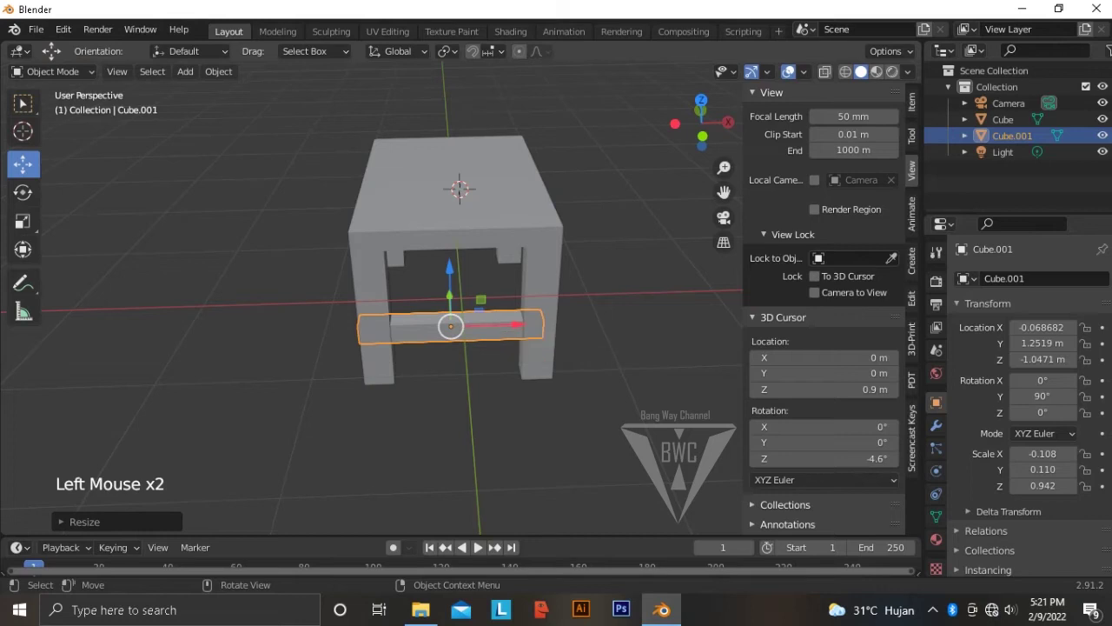
drag(501, 325, 505, 325)
Select the table, crossbar and light together and move them along Y, bringing the crossbar to about Y -1.66 m
middle_drag(506, 327, 439, 328)
scroll(458, 328, down, 4)
drag(479, 238, 740, 386)
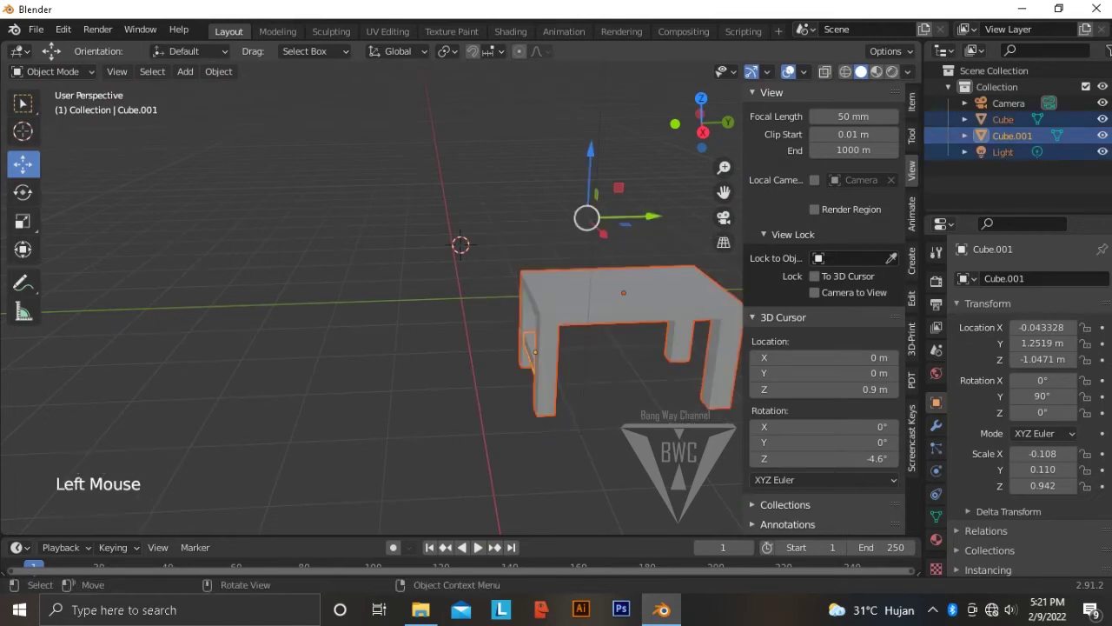
drag(639, 217, 462, 218)
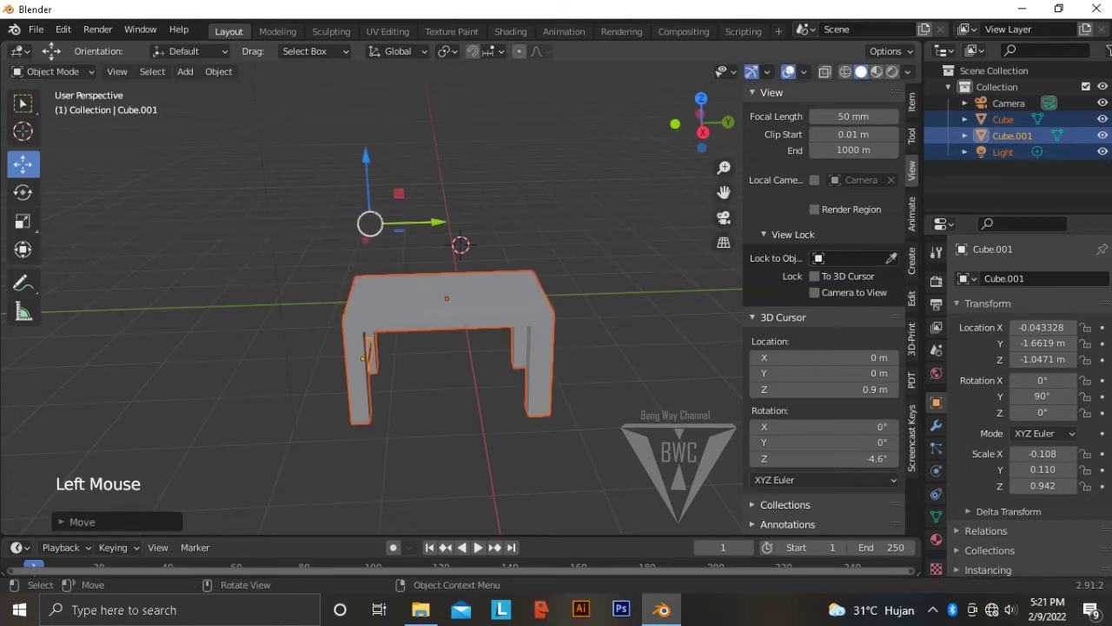
middle_drag(461, 286, 403, 285)
click(574, 209)
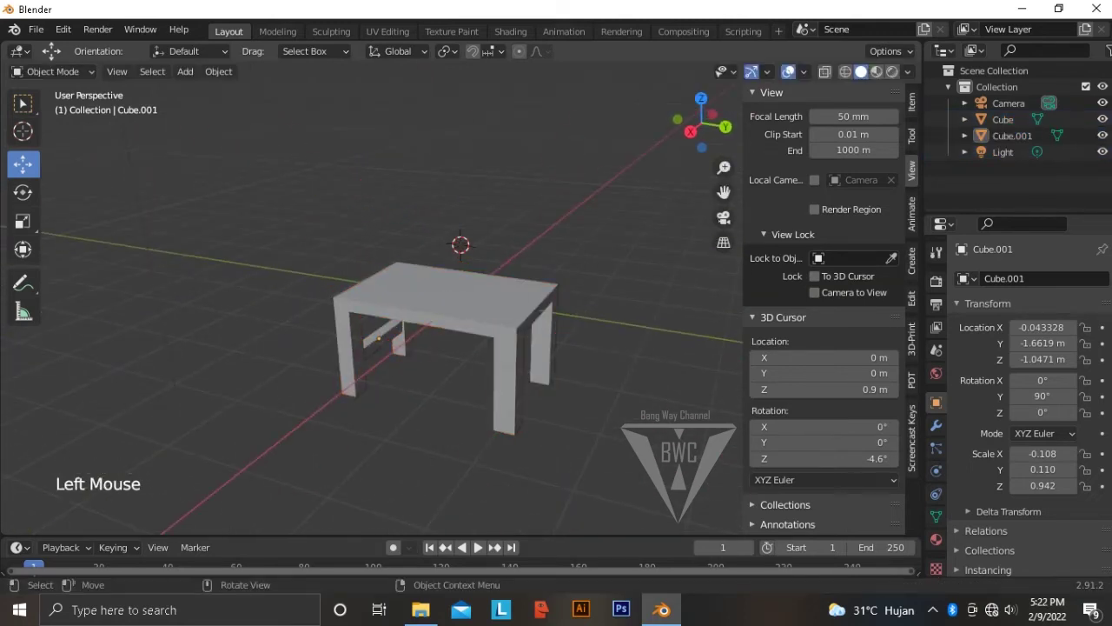
Duplicate the crossbar and move the copy about 2.717 m along Y to the legs at the table's other end
double_click(378, 334)
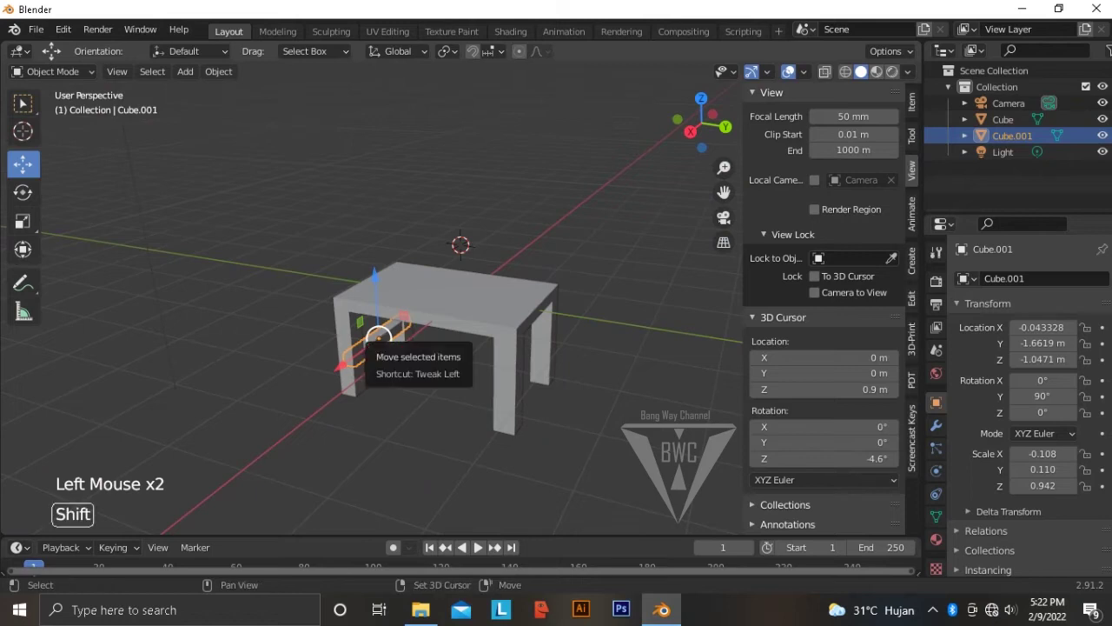
key(shift+d)
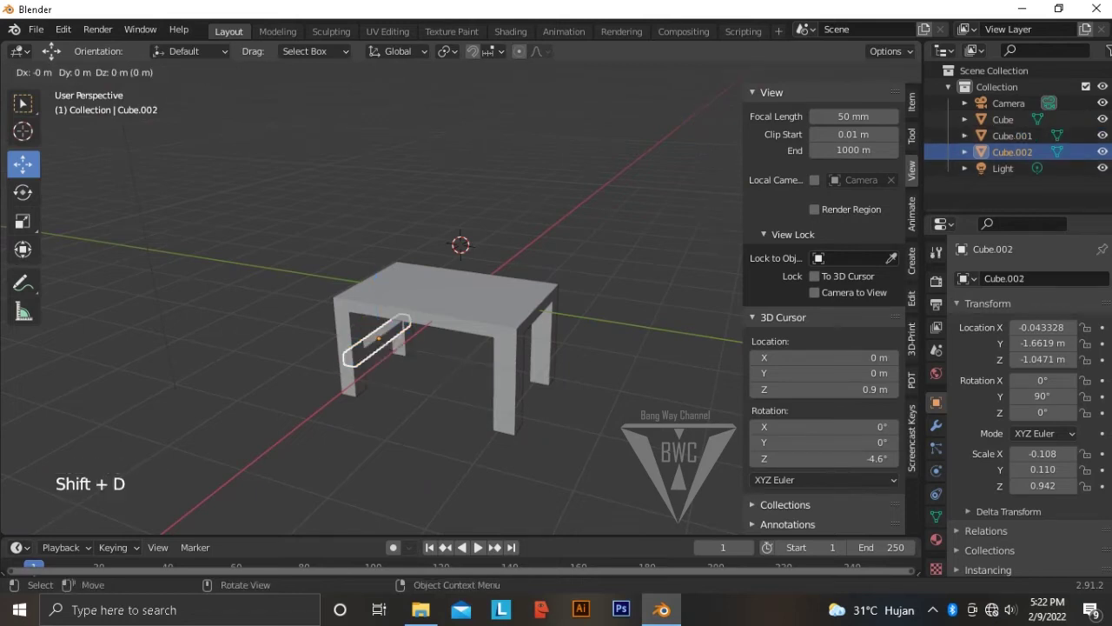
key(y)
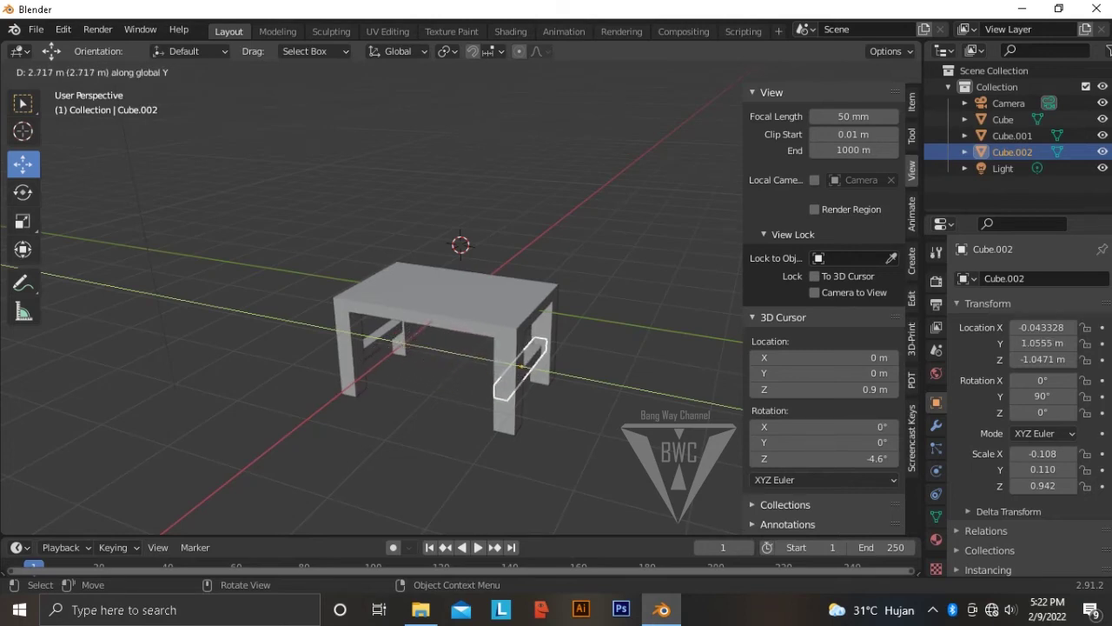
click(522, 374)
Fine-tune the duplicated crossbar's position between its two legs to about Y 1.16 m
scroll(521, 374, up, 2)
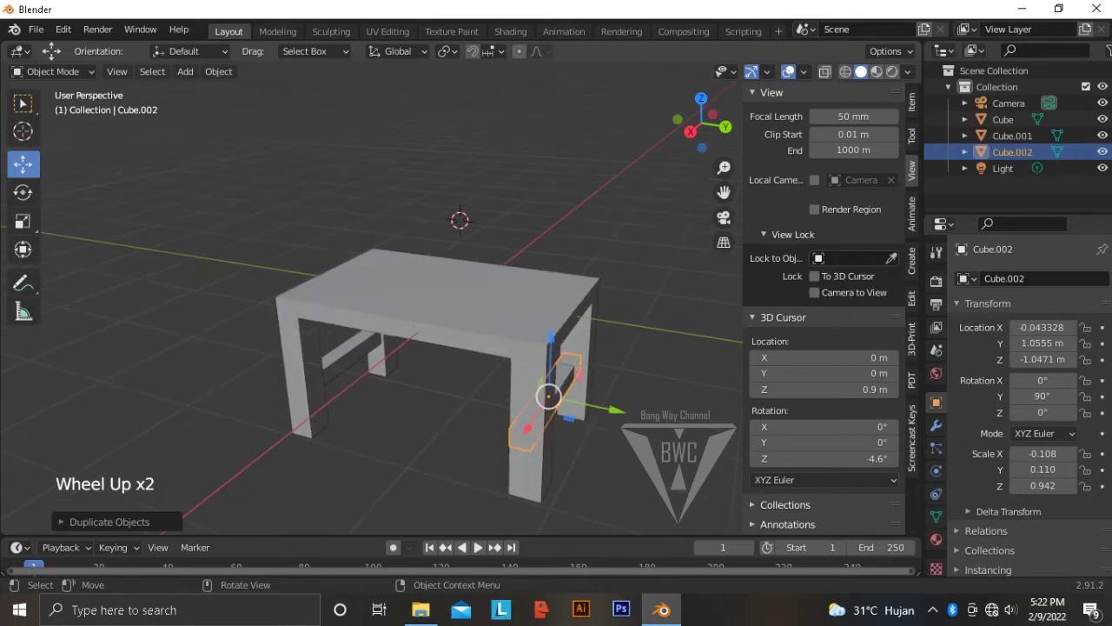
middle_drag(522, 374, 559, 461)
scroll(627, 381, up, 2)
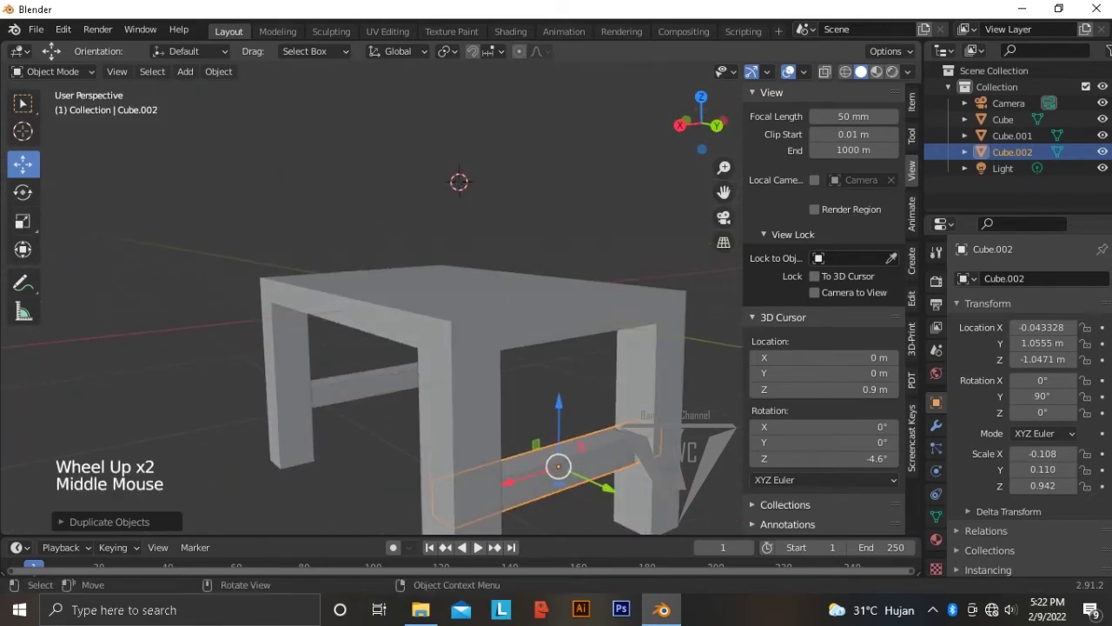
drag(558, 467, 564, 469)
middle_drag(564, 469, 726, 466)
drag(395, 474, 398, 475)
Duplicate the second crossbar in place and set the copy's Y rotation to 0° and X rotation to 90°, so it runs lengthwise
middle_drag(398, 474, 492, 474)
scroll(492, 475, down, 1)
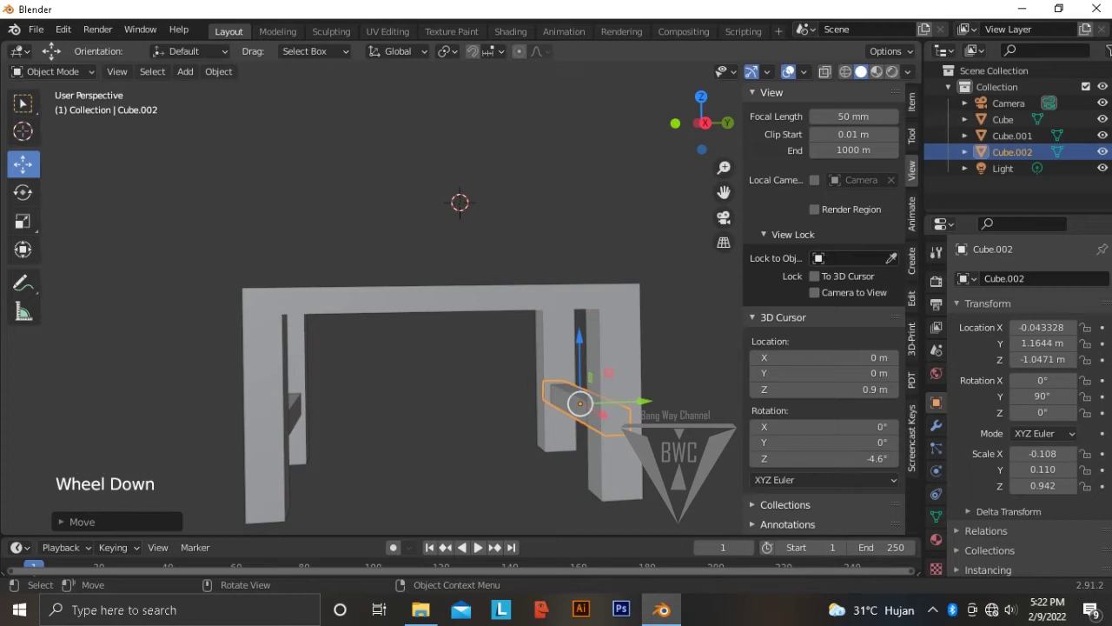
key(shift)
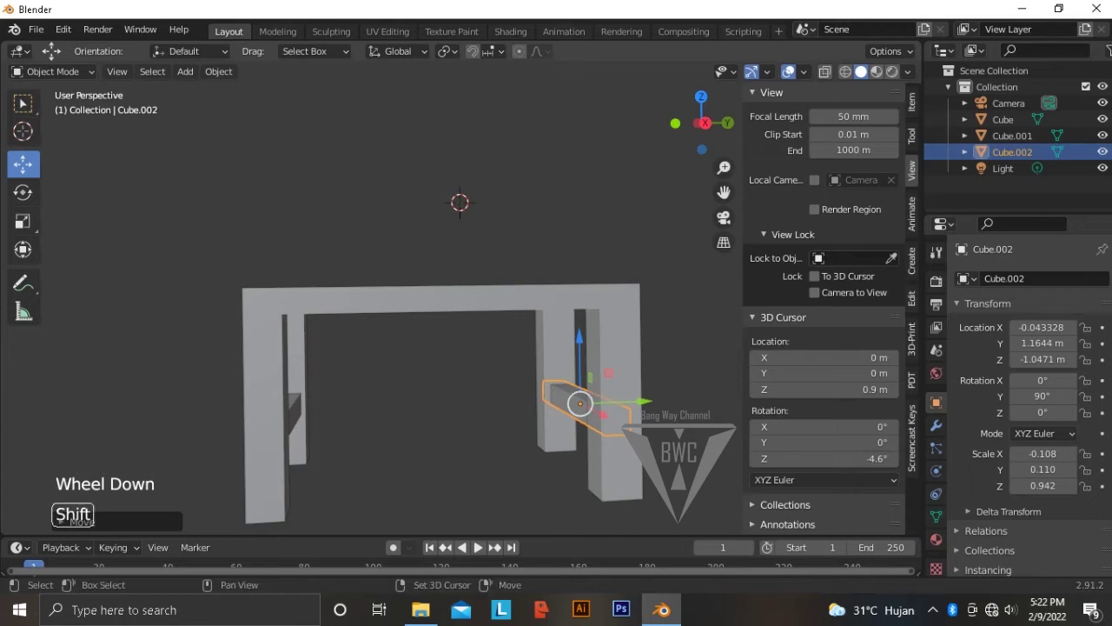
key(shift+d)
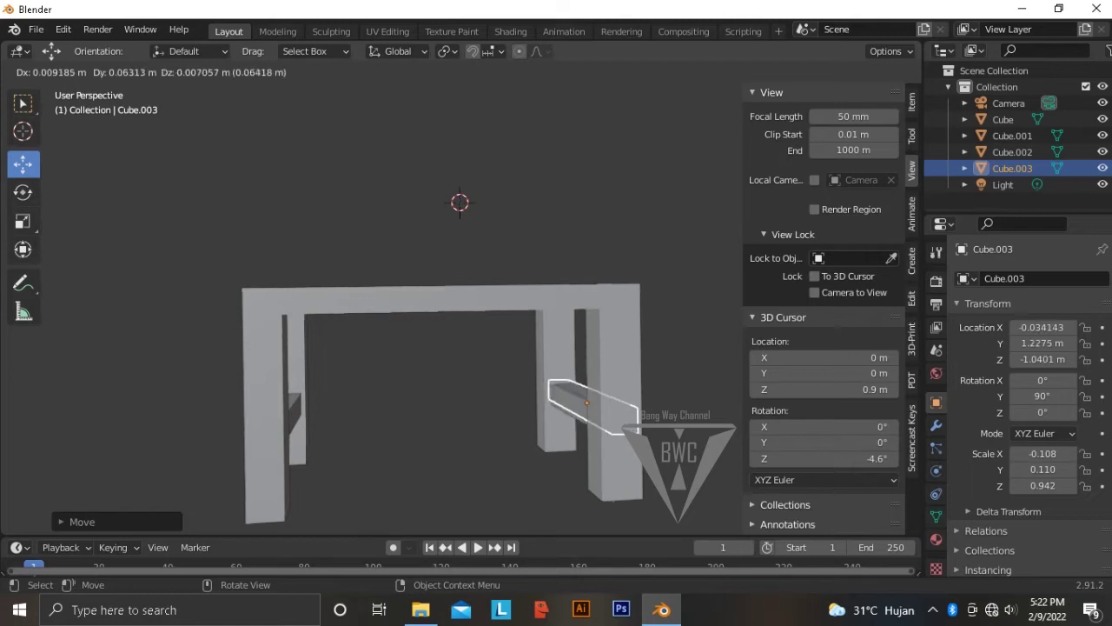
key(Escape)
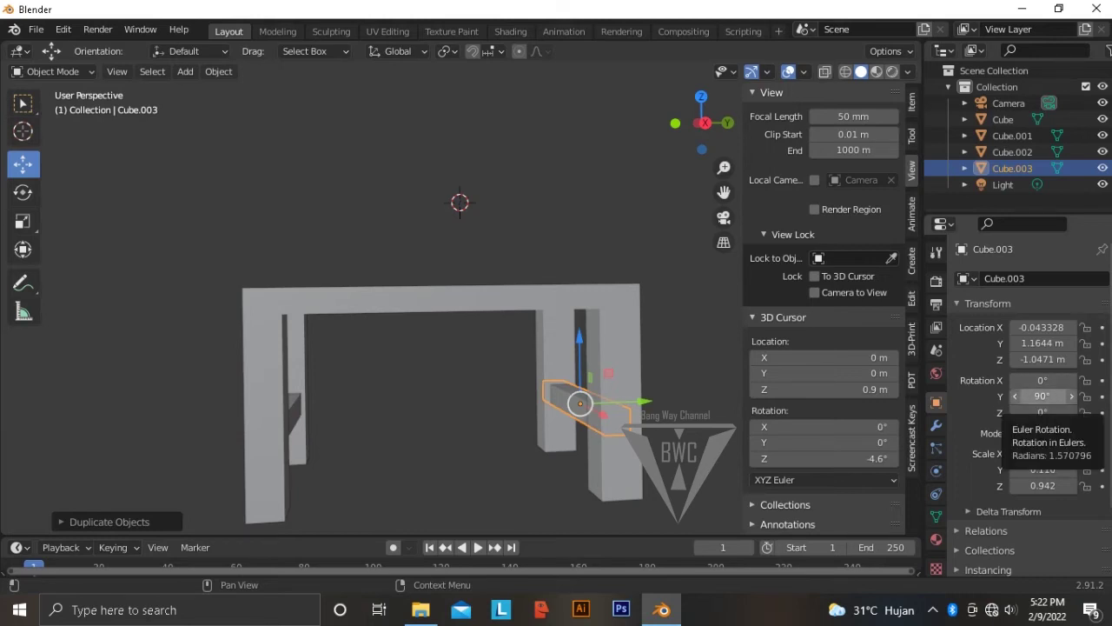
click(1042, 397)
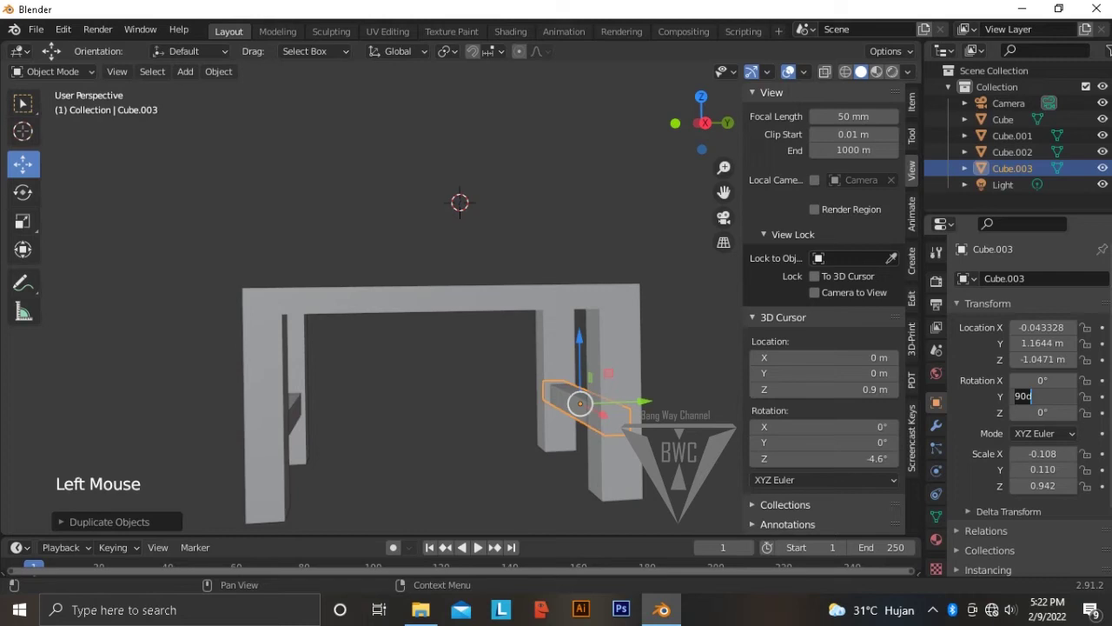
text(0)
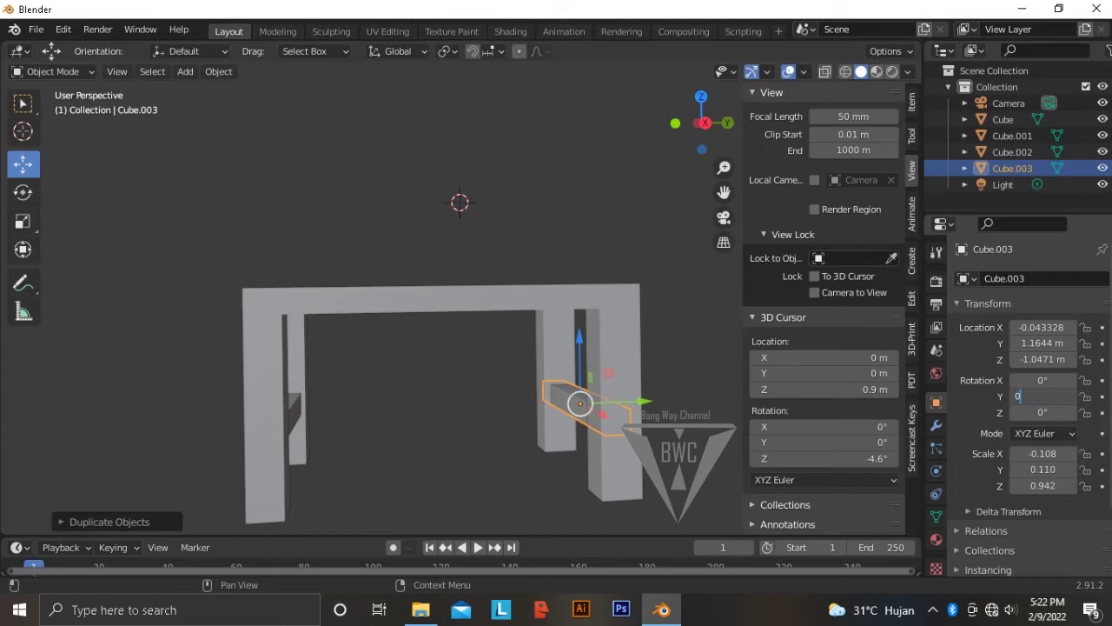
key(Return)
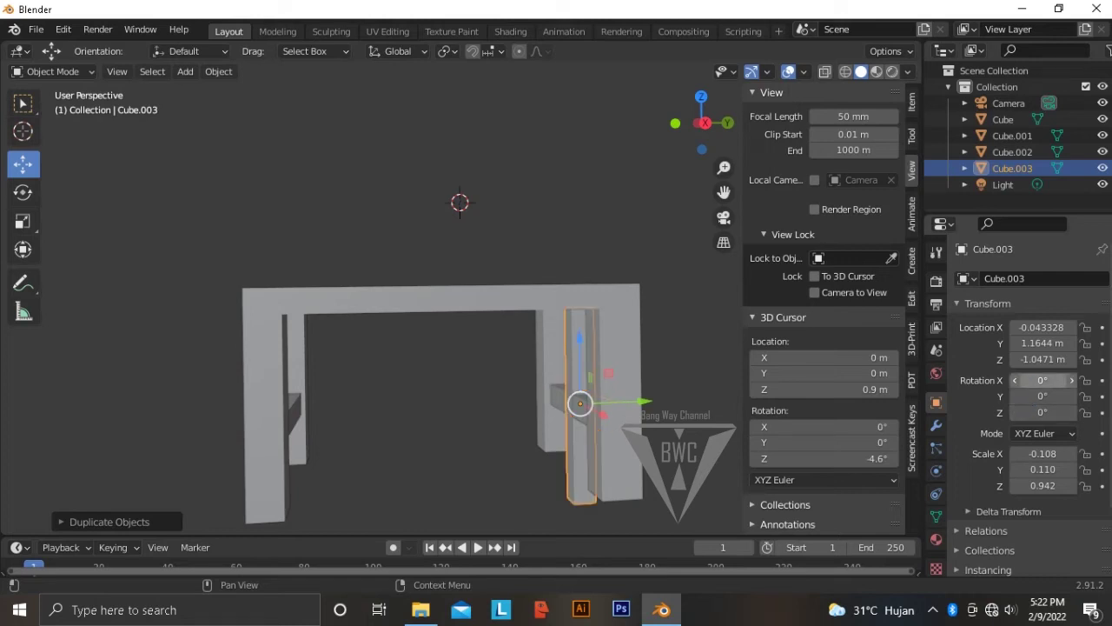
click(1042, 379)
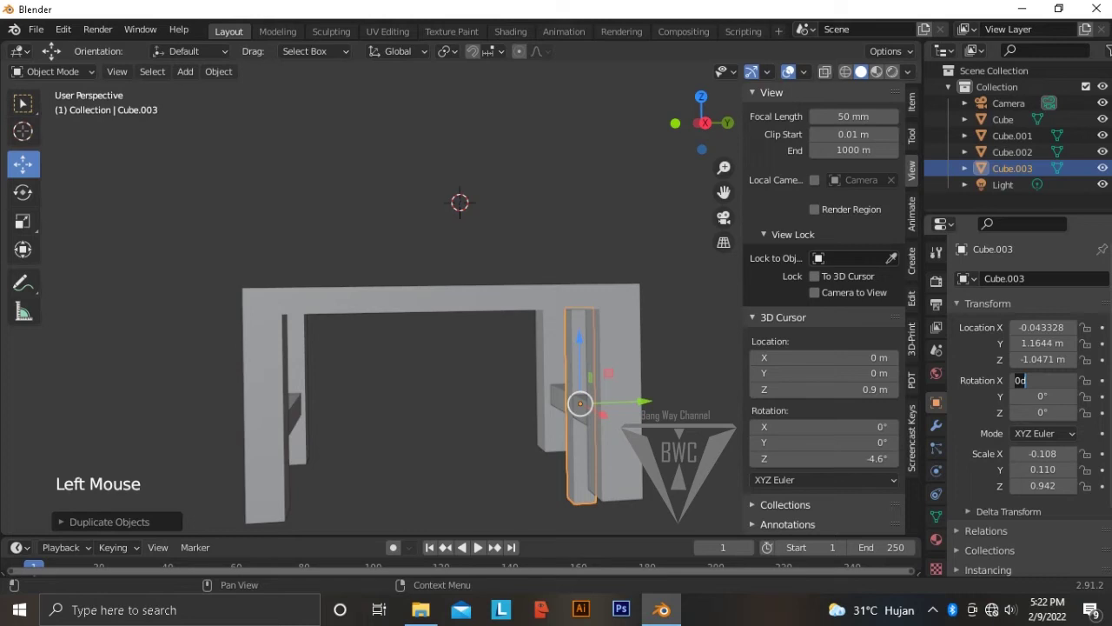
text(90)
key(Return)
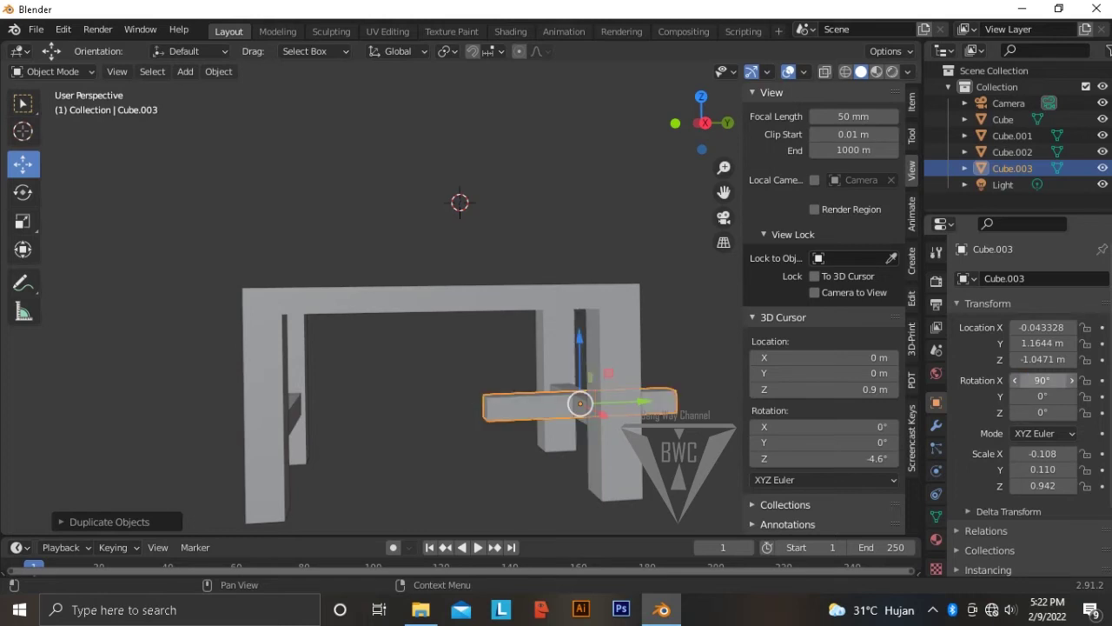
Move the lengthwise bar to about Y -0.244 m and stretch it to a Z scale of about 1.389, joining the two end crossbars
drag(641, 401, 502, 406)
click(22, 221)
click(23, 164)
mouse_move(502, 407)
middle_down()
mouse_move(425, 422)
mouse_move(496, 413)
mouse_move(465, 424)
mouse_move(417, 423)
mouse_move(522, 413)
middle_up()
scroll(434, 365, down, 2)
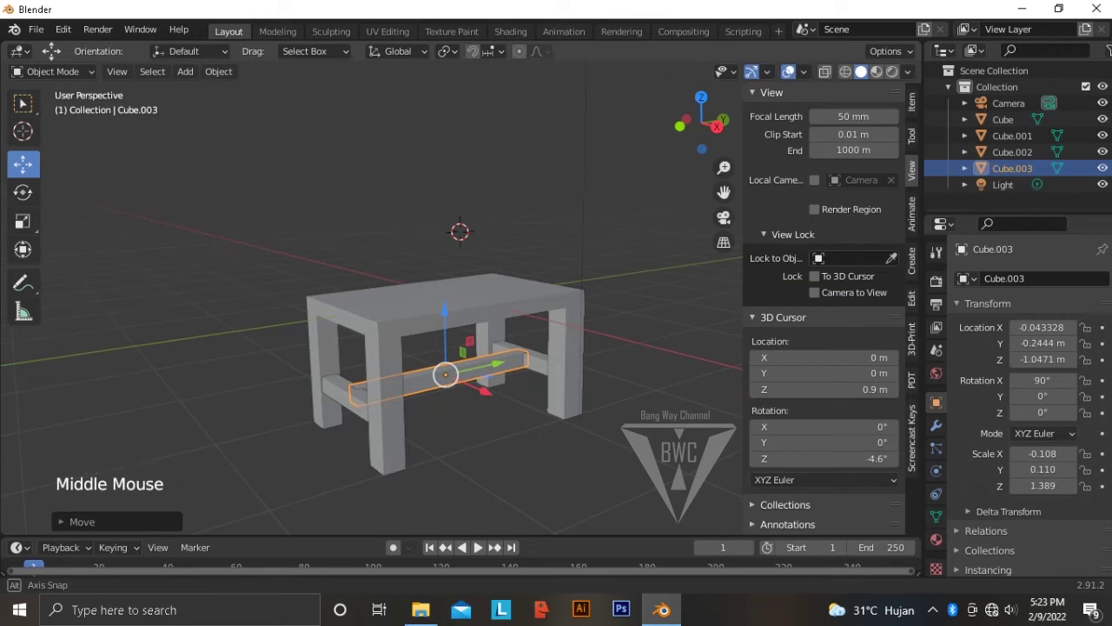
middle_drag(522, 417, 453, 423)
click(480, 435)
Select the table with all three crossbars and raise them together, bringing the lengthwise bar to about Z -0.273 m
scroll(480, 426, down, 1)
scroll(453, 423, down, 1)
scroll(453, 423, up, 2)
scroll(446, 365, down, 1)
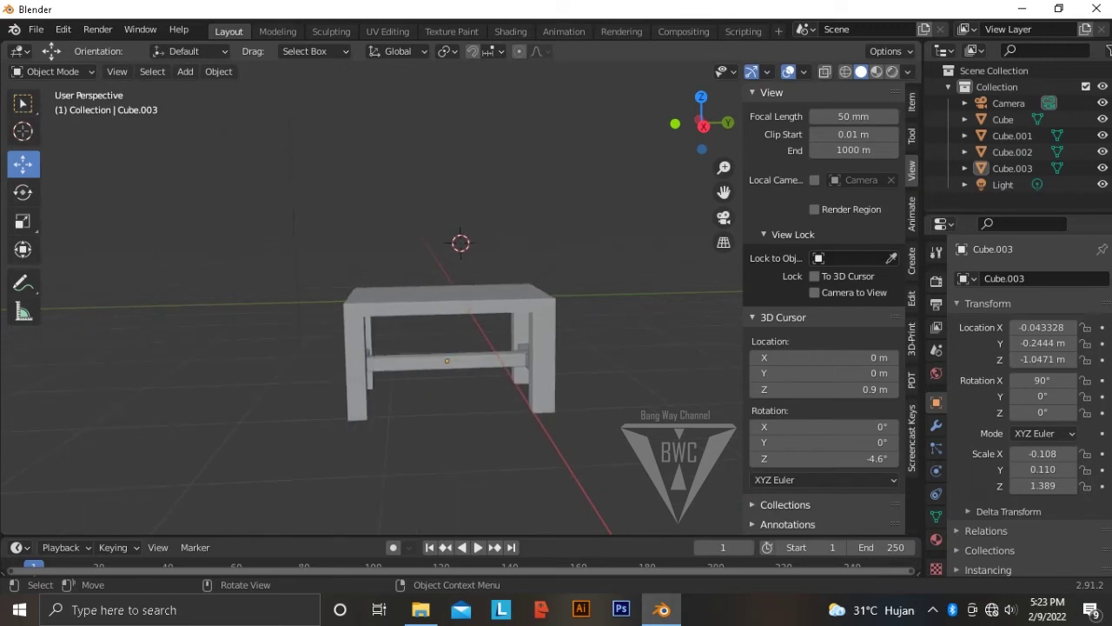
middle_drag(446, 366, 413, 410)
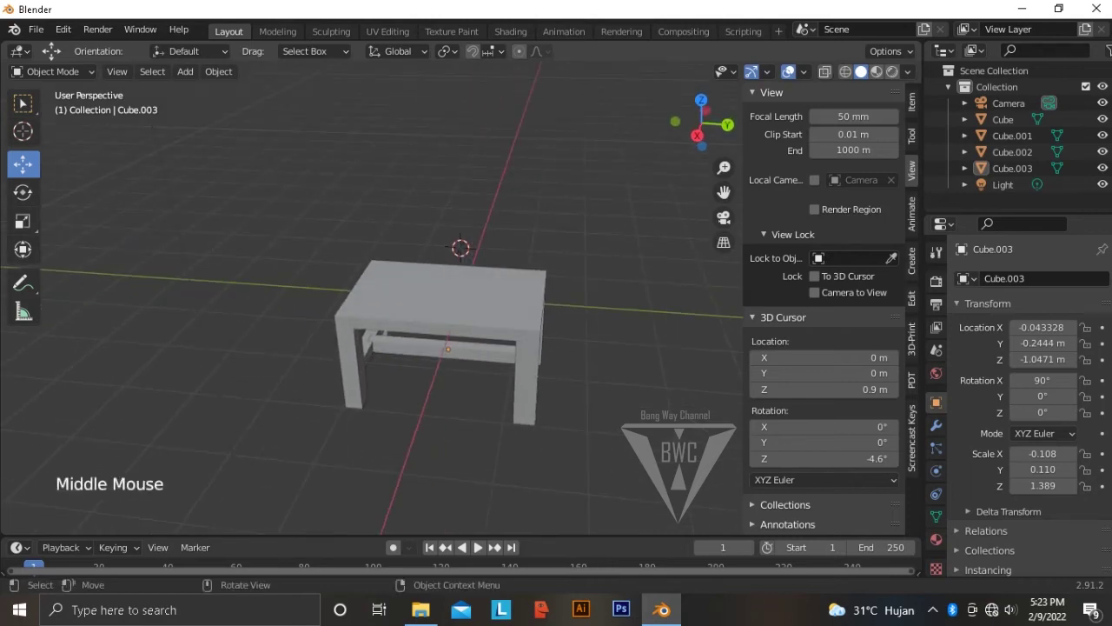
drag(259, 214, 605, 495)
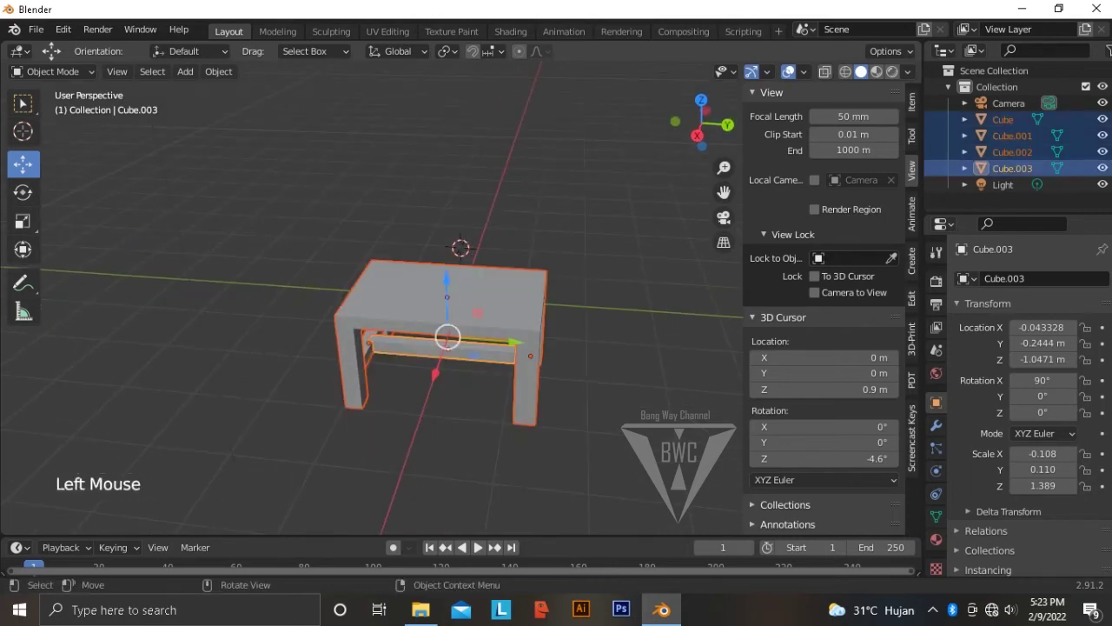
drag(447, 277, 447, 235)
middle_drag(447, 235, 452, 198)
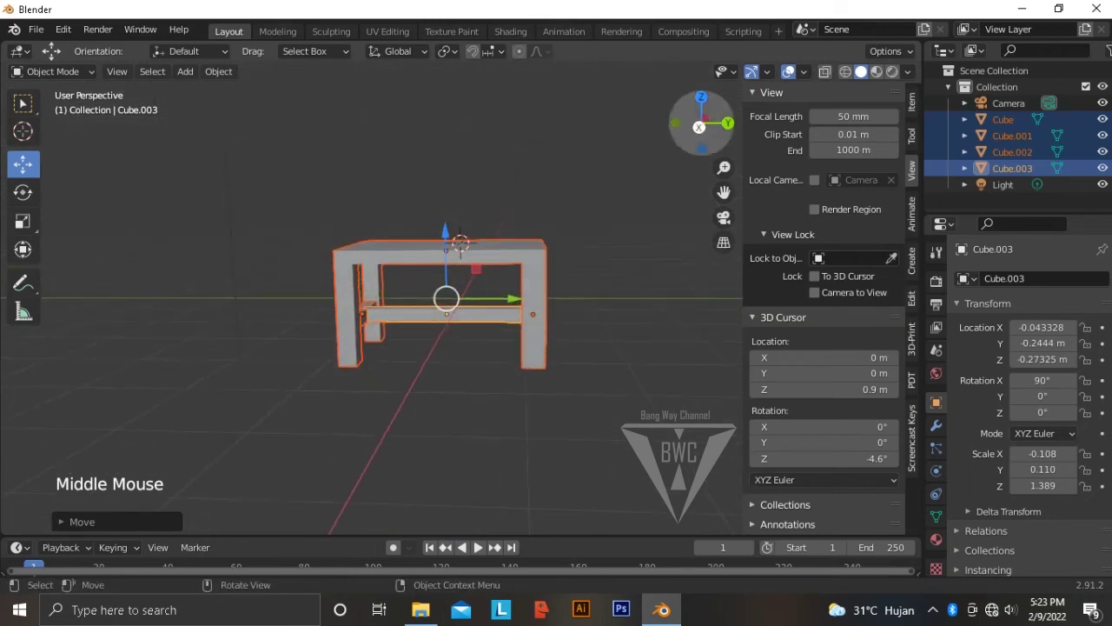
Raise the whole table above the ground line in the left orthographic view, with the lengthwise bar at about Z 1.175 m
click(675, 124)
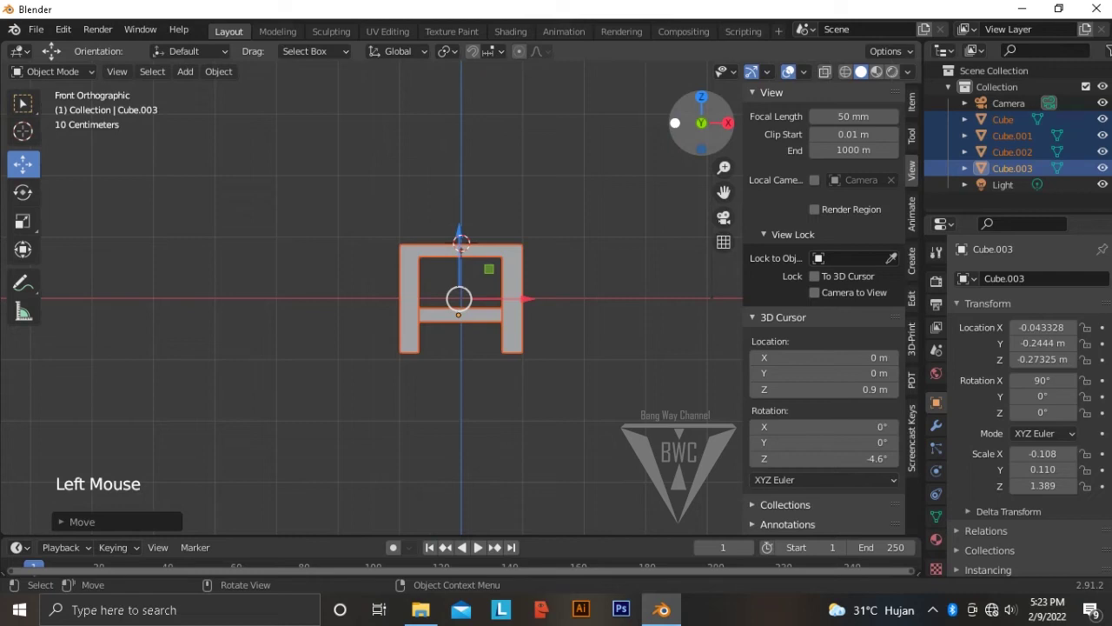
click(675, 123)
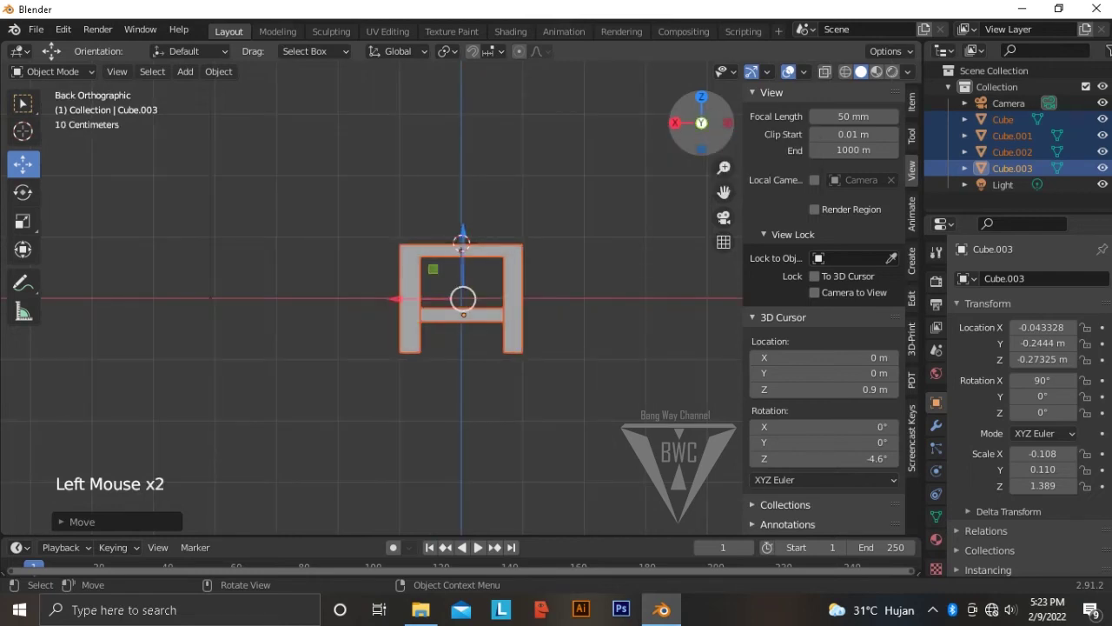
click(728, 124)
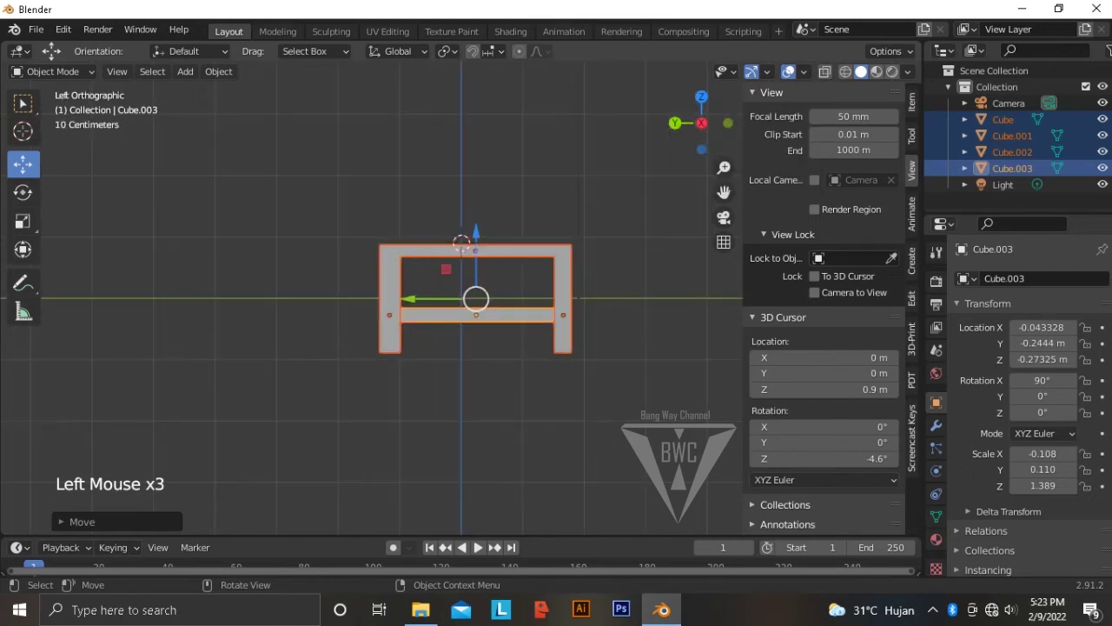
drag(476, 233, 477, 144)
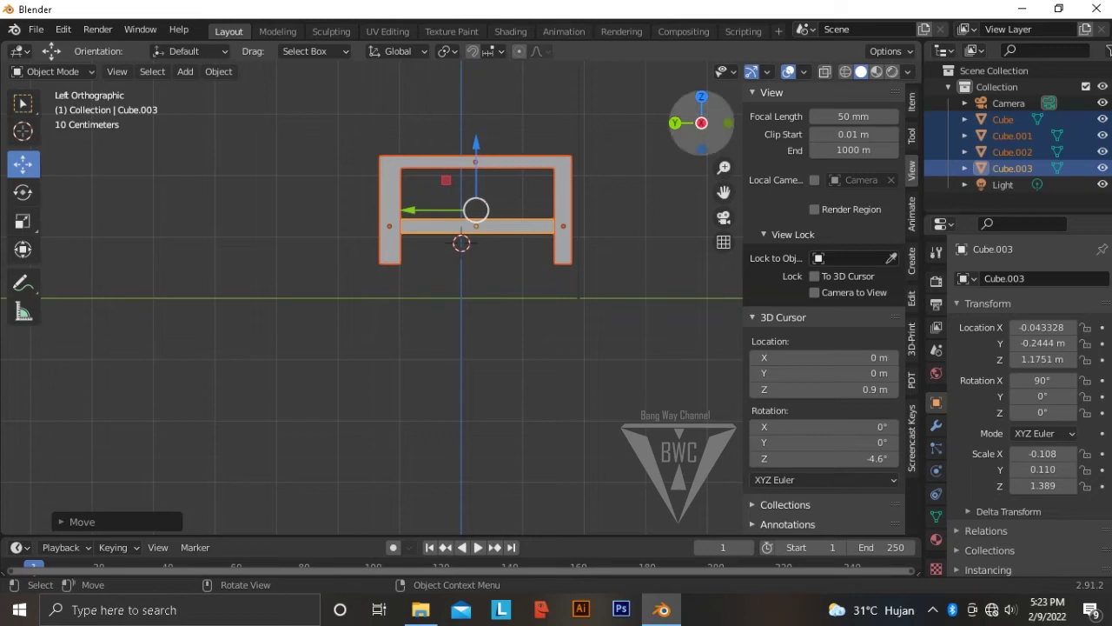
click(702, 123)
click(702, 123)
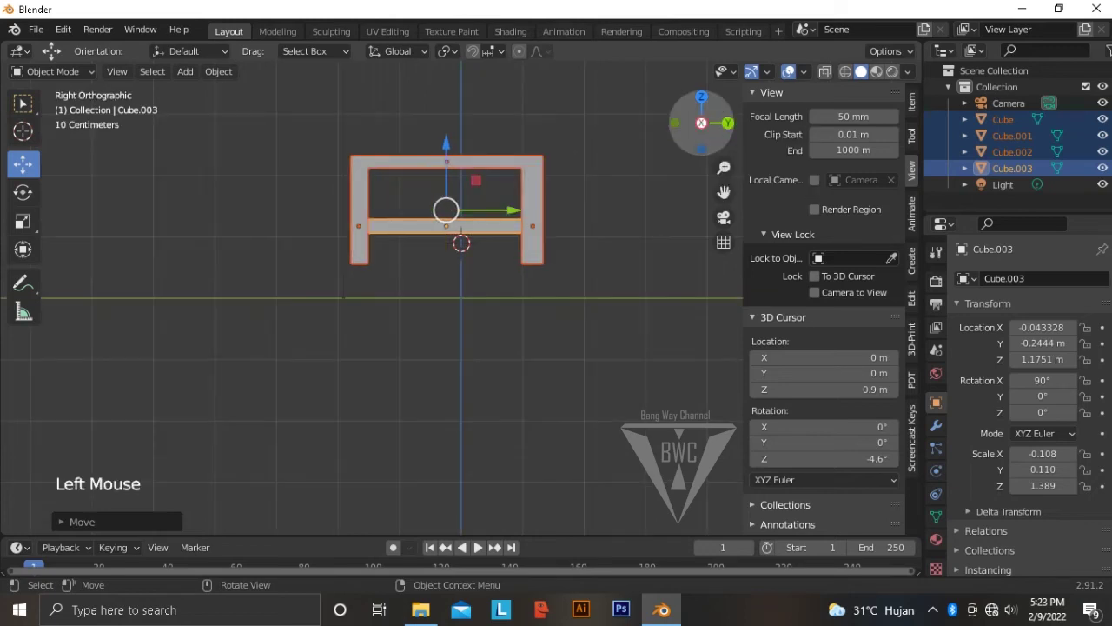
Add a plane beneath the table as a floor and scale it uniformly to about 3.86
middle_drag(574, 234, 600, 315)
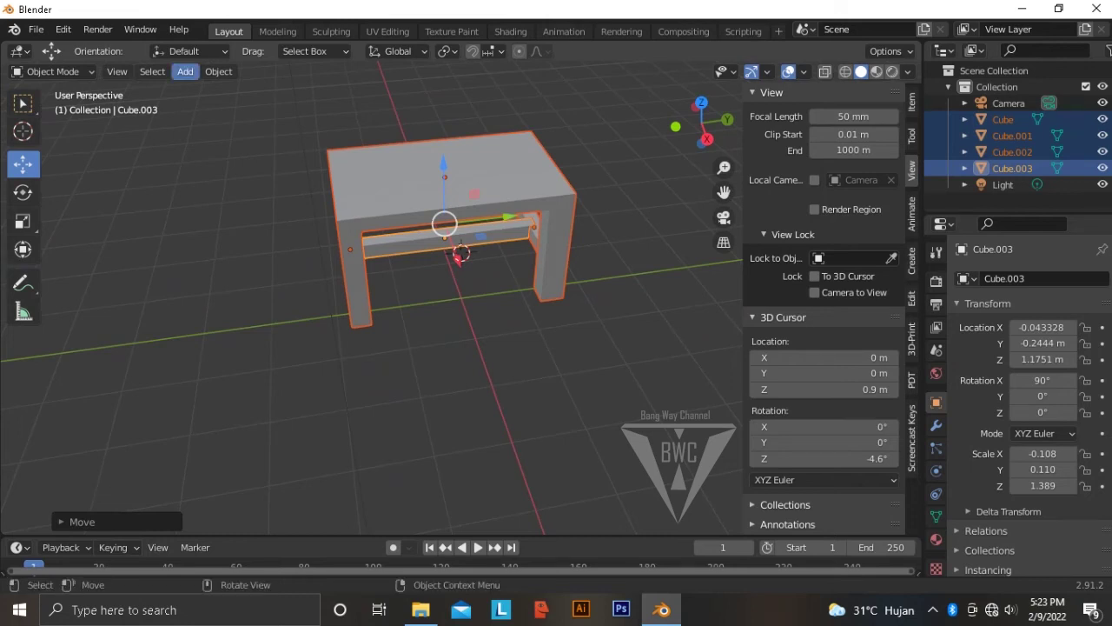
click(186, 72)
mouse_move(208, 90)
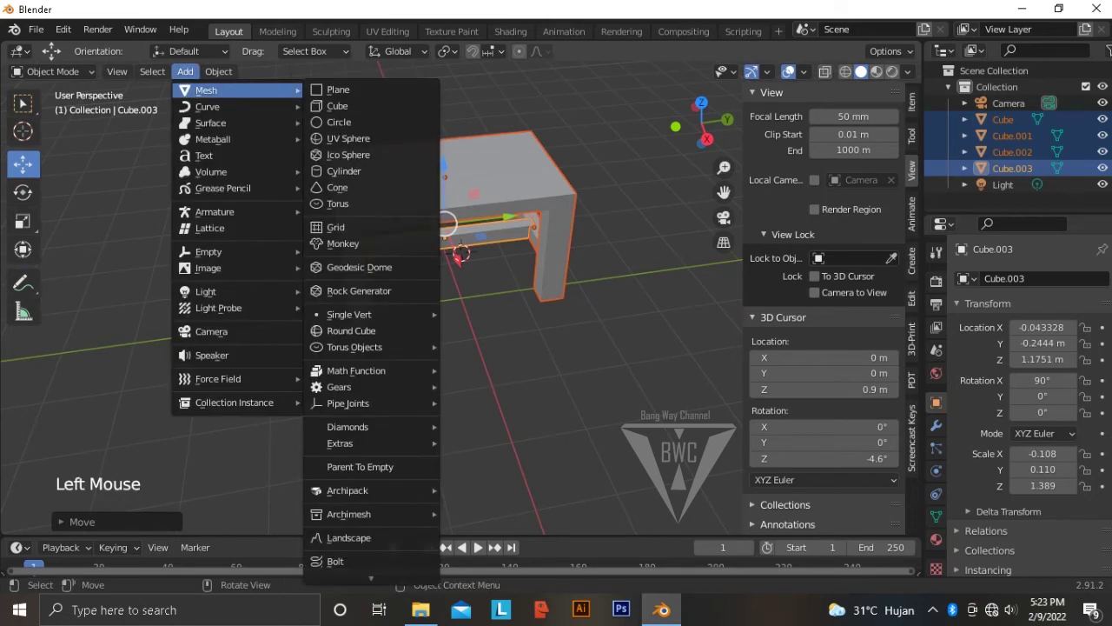
click(337, 90)
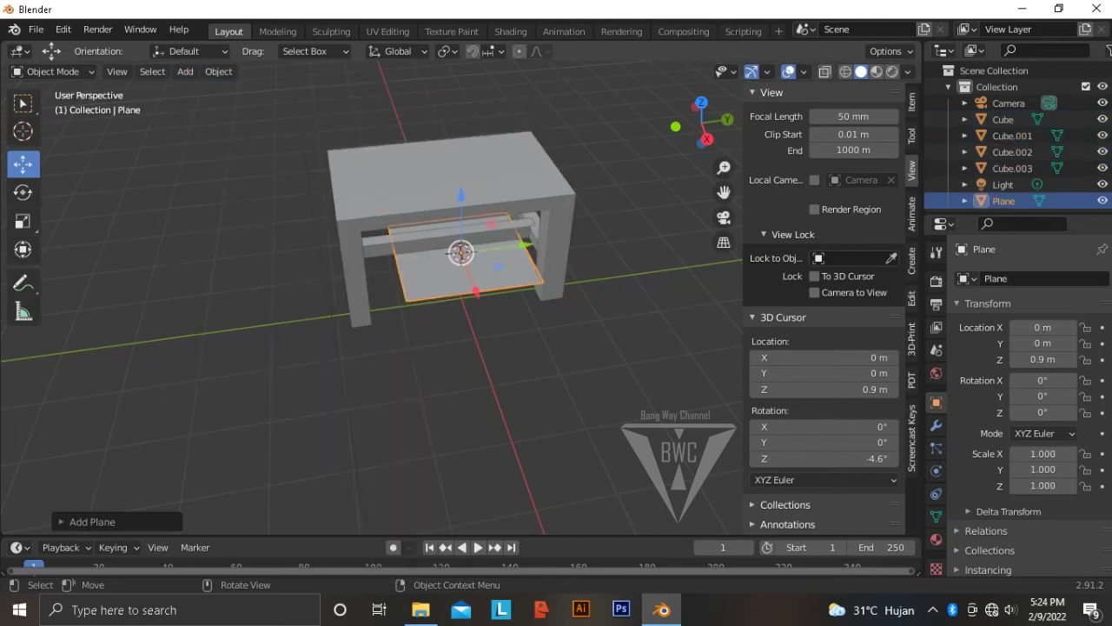
key(s)
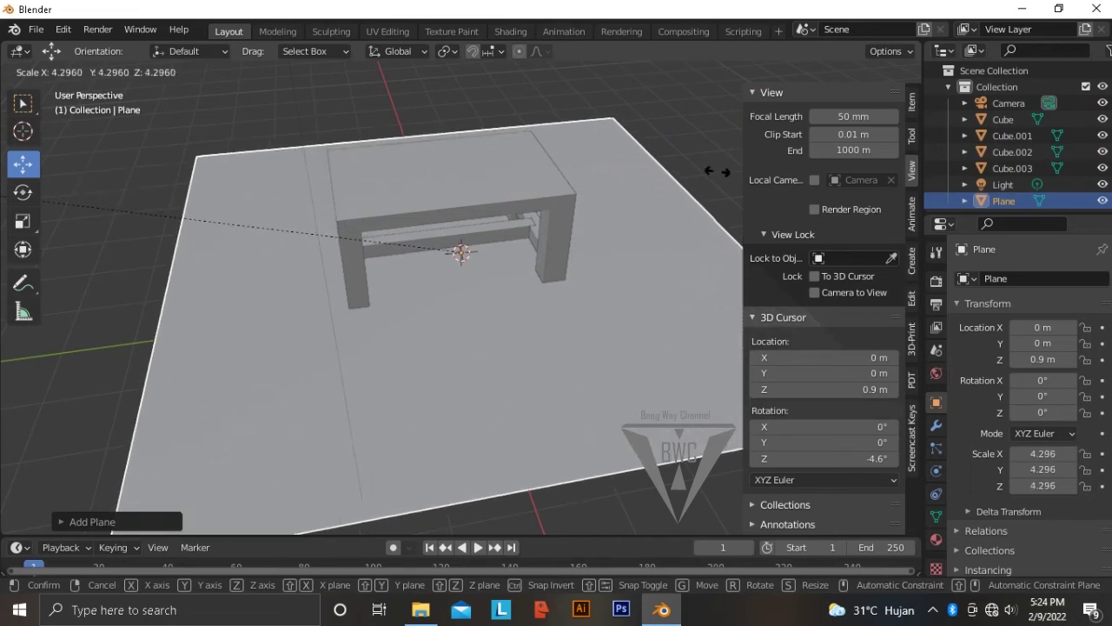
key(Return)
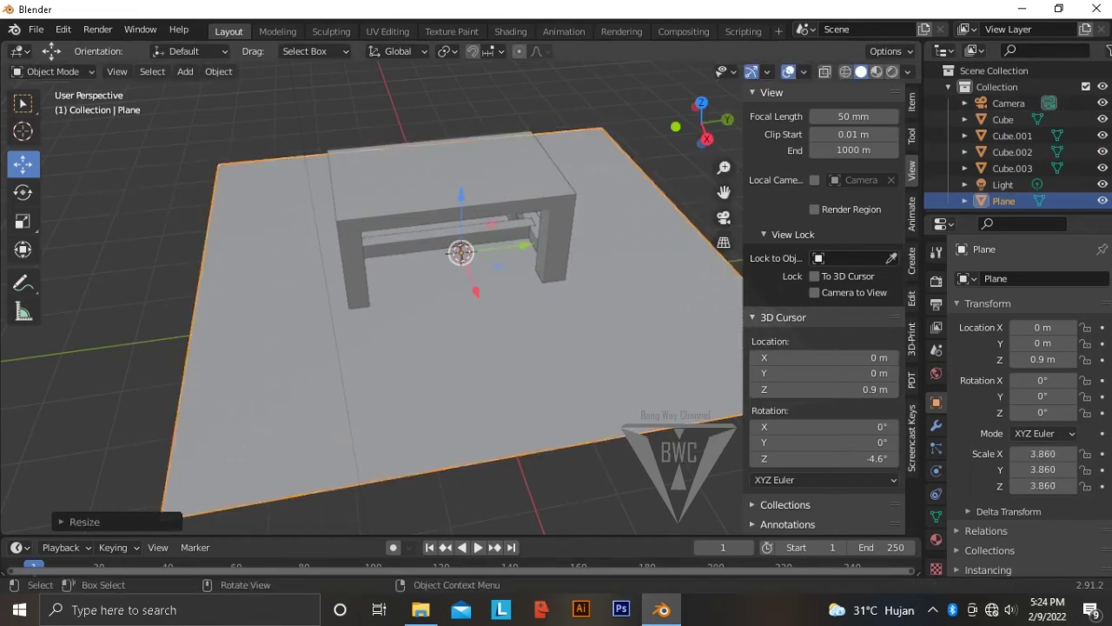
Lower the floor plane to about Z 0.538 m, level with the bottoms of the table legs
click(486, 165)
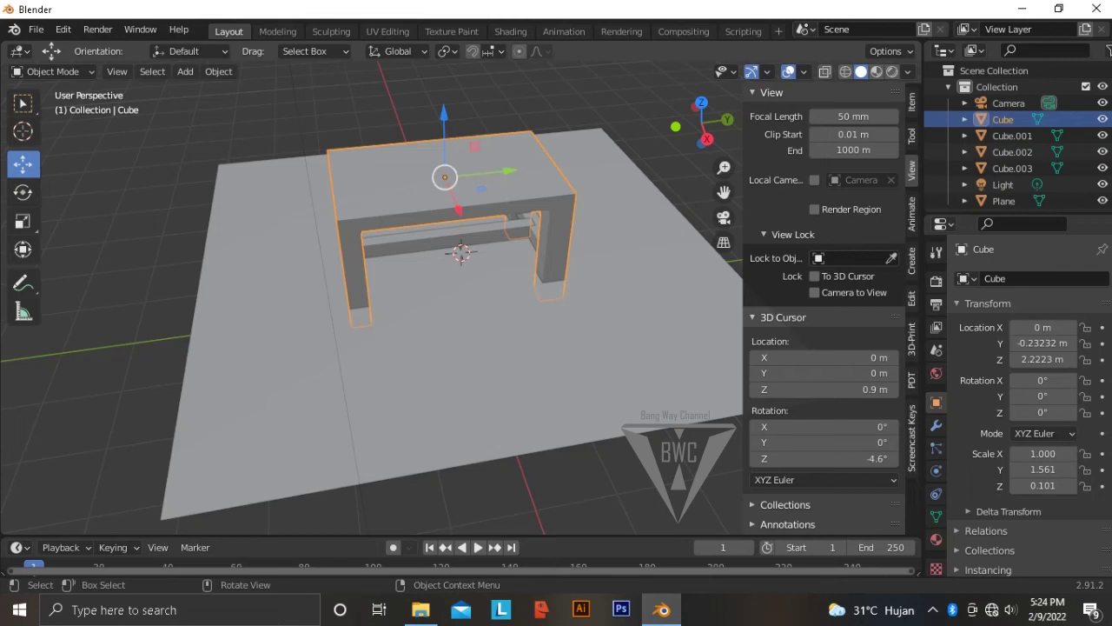
middle_drag(487, 304, 480, 262)
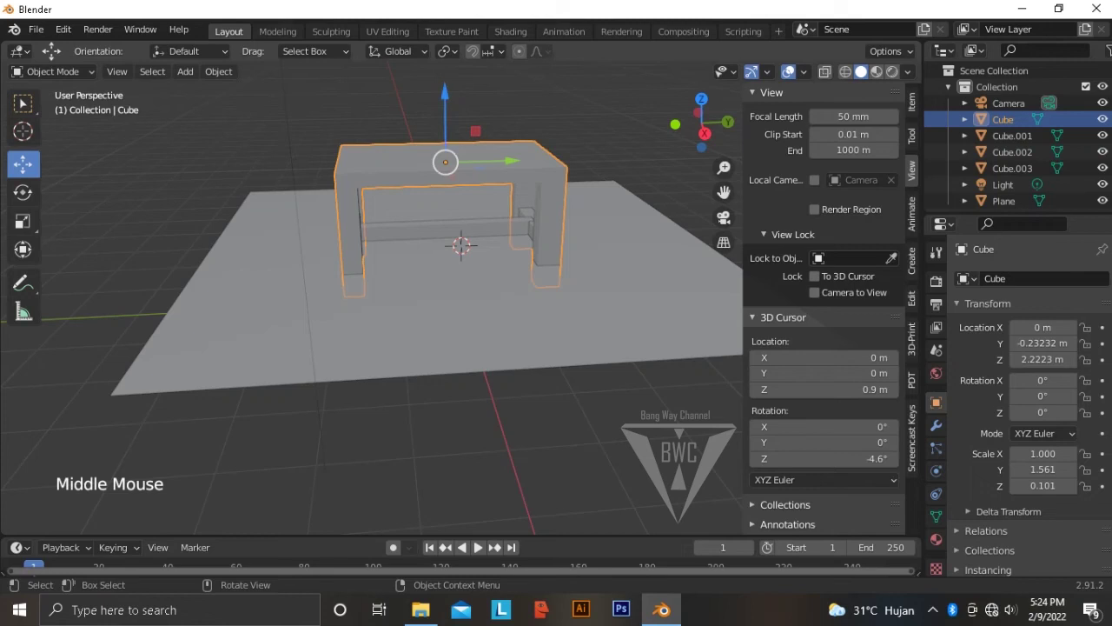
middle_drag(445, 165, 497, 171)
click(461, 246)
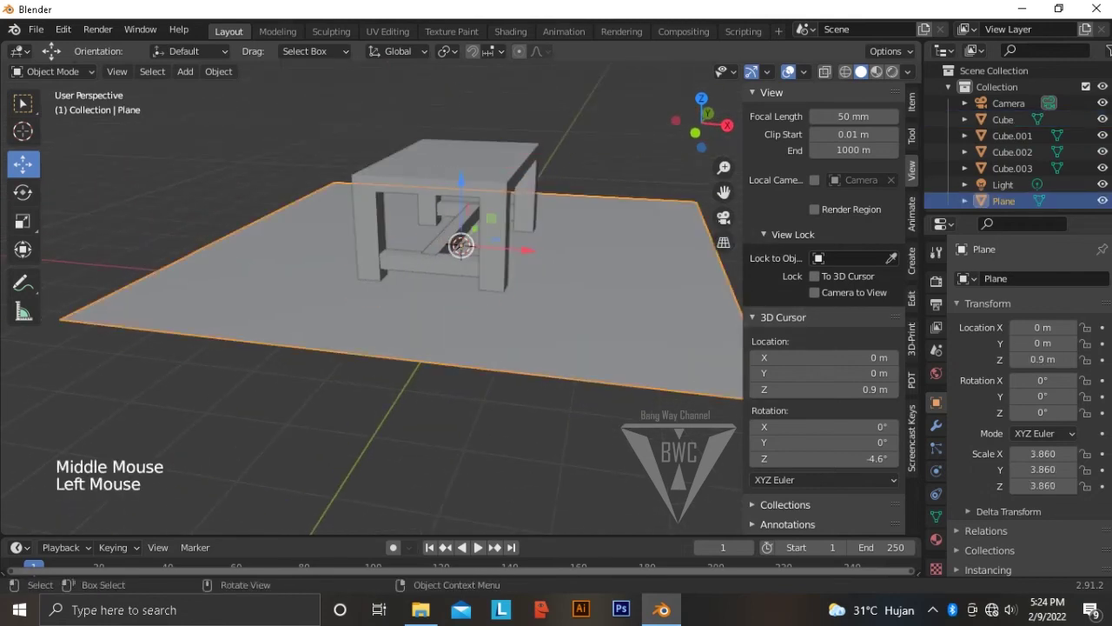
drag(461, 246, 460, 251)
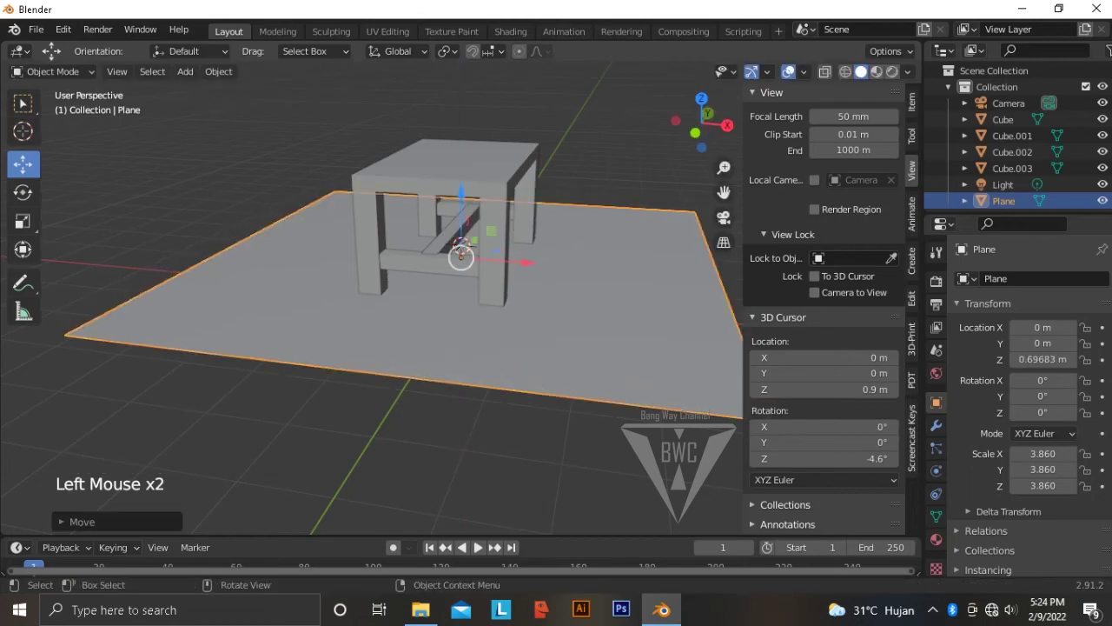
middle_drag(460, 252, 461, 250)
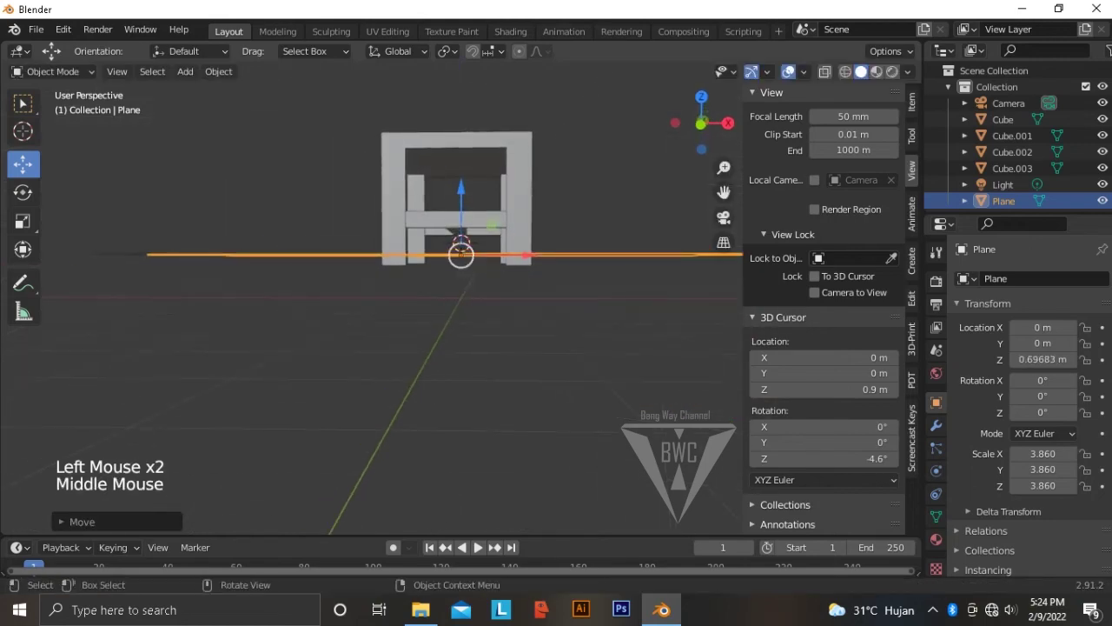
drag(462, 190, 462, 200)
middle_drag(461, 200, 461, 268)
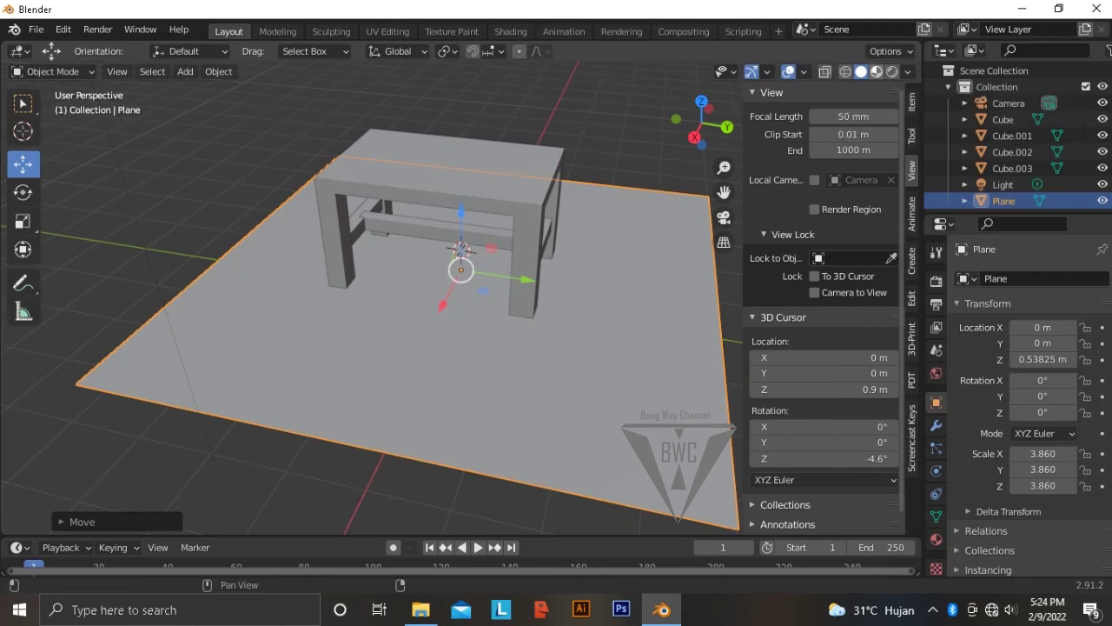
Check the table and floor in Material Preview shading and return to Solid shading
click(876, 71)
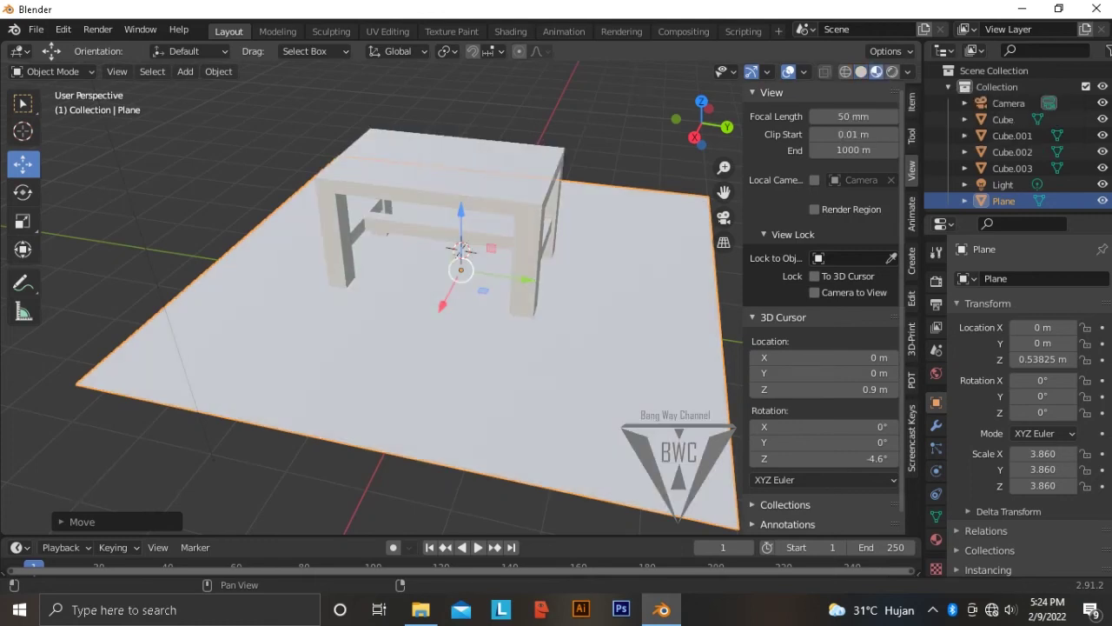
click(861, 72)
mouse_move(513, 278)
middle_down()
mouse_move(478, 276)
mouse_move(610, 259)
middle_up()
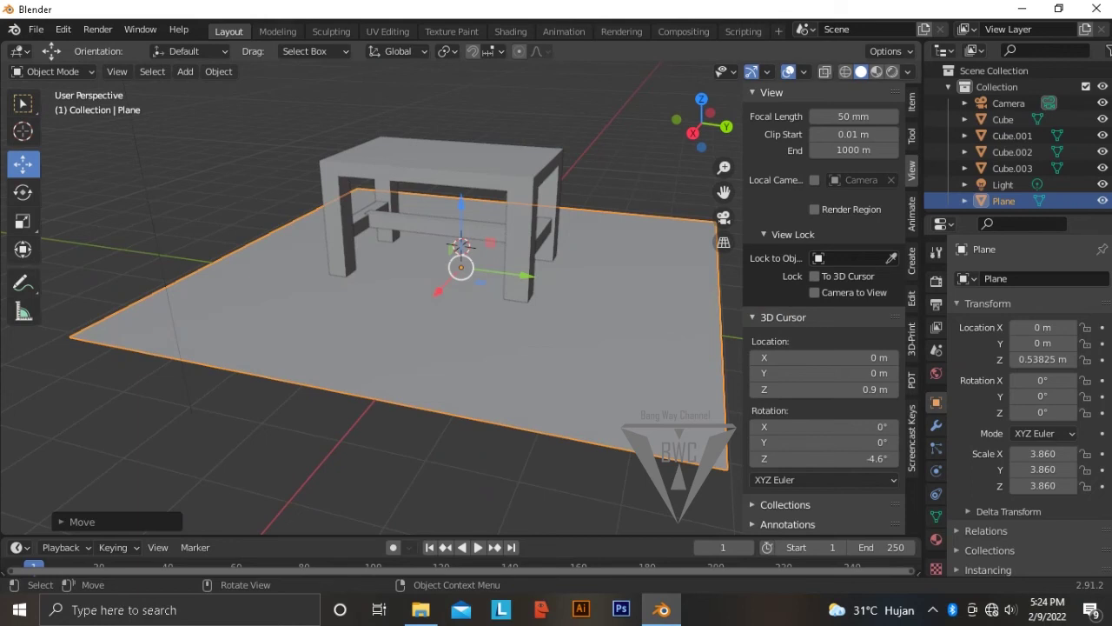
middle_drag(610, 259, 668, 265)
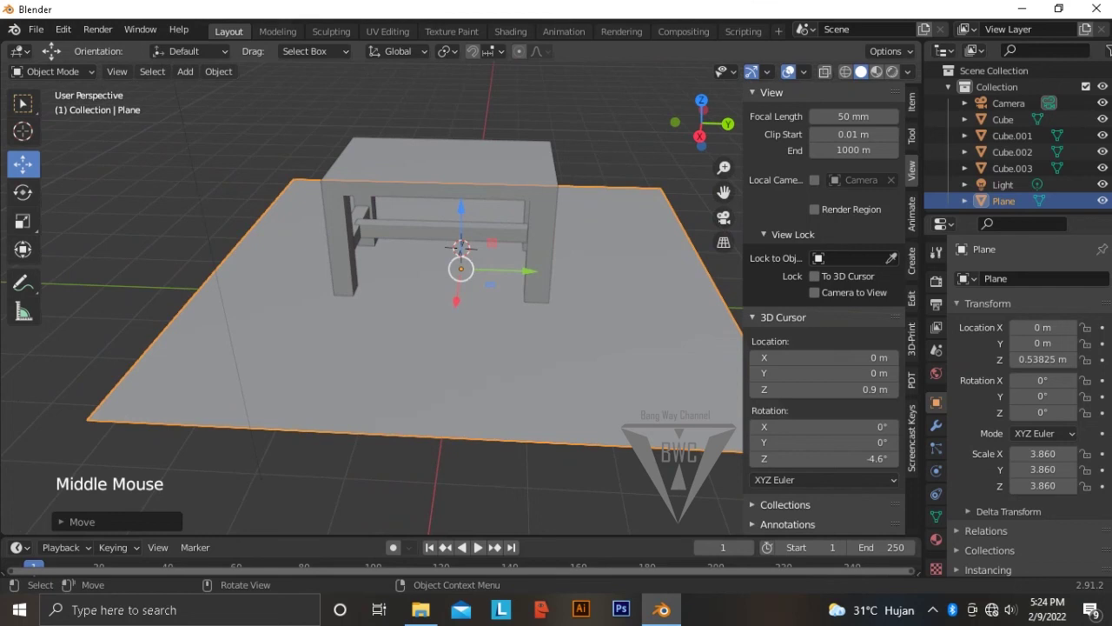
Add an empty second material slot to the table and open the base color of its existing first material for editing
click(487, 170)
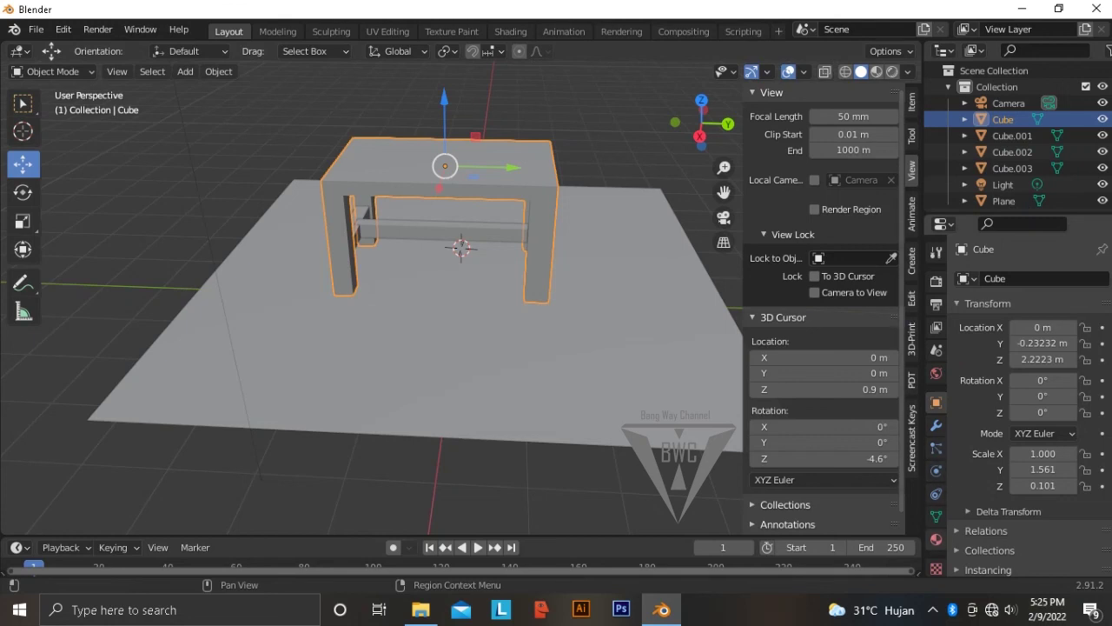
click(936, 539)
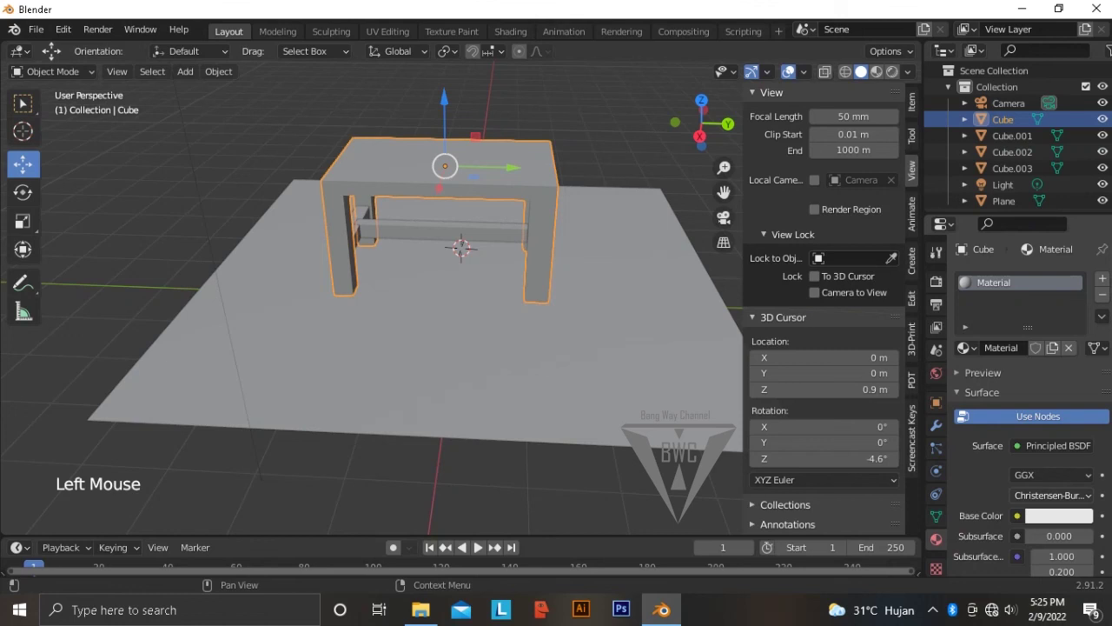
click(1102, 278)
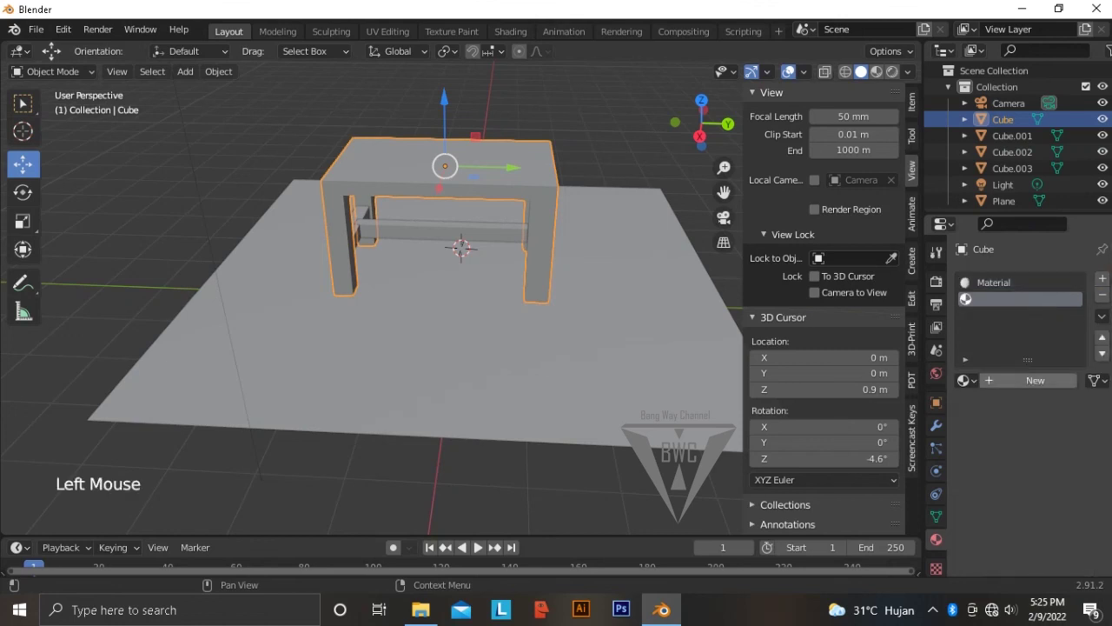
click(994, 283)
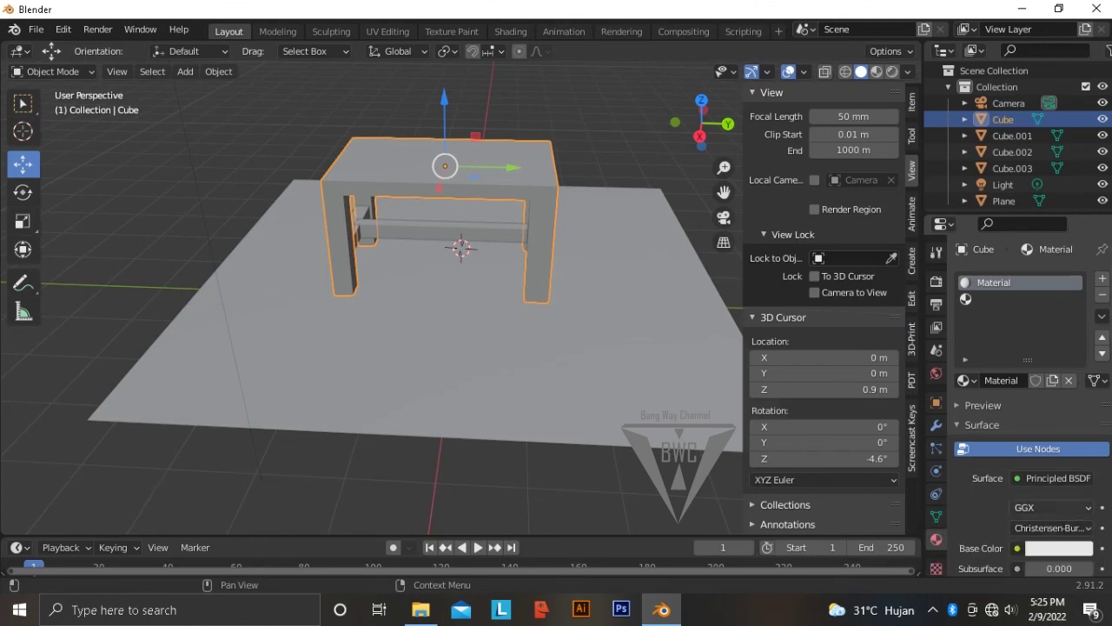
click(1059, 548)
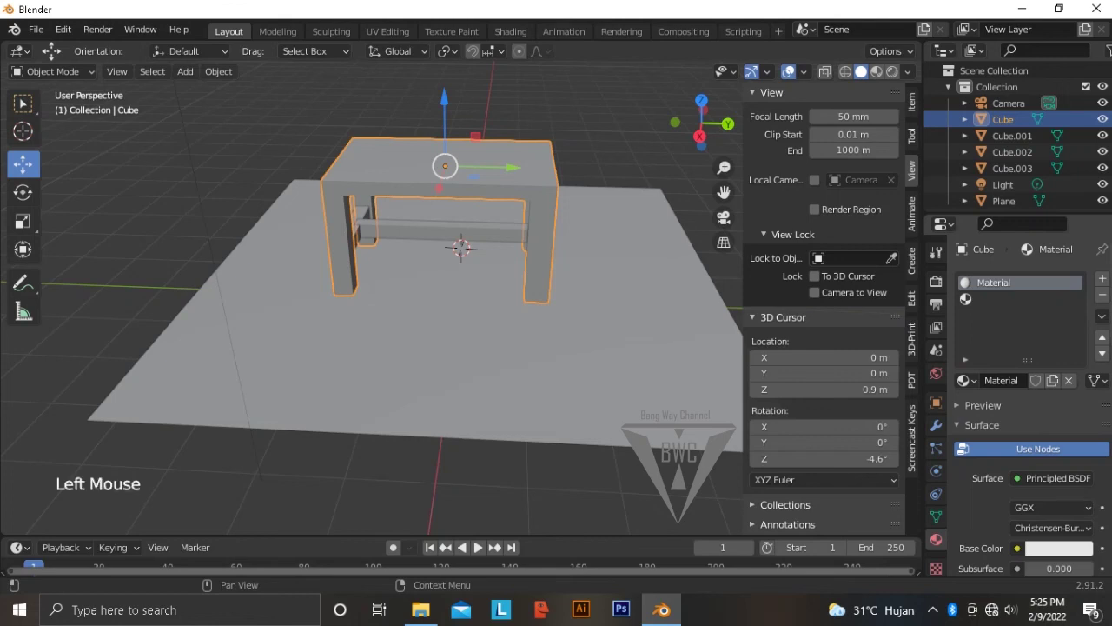